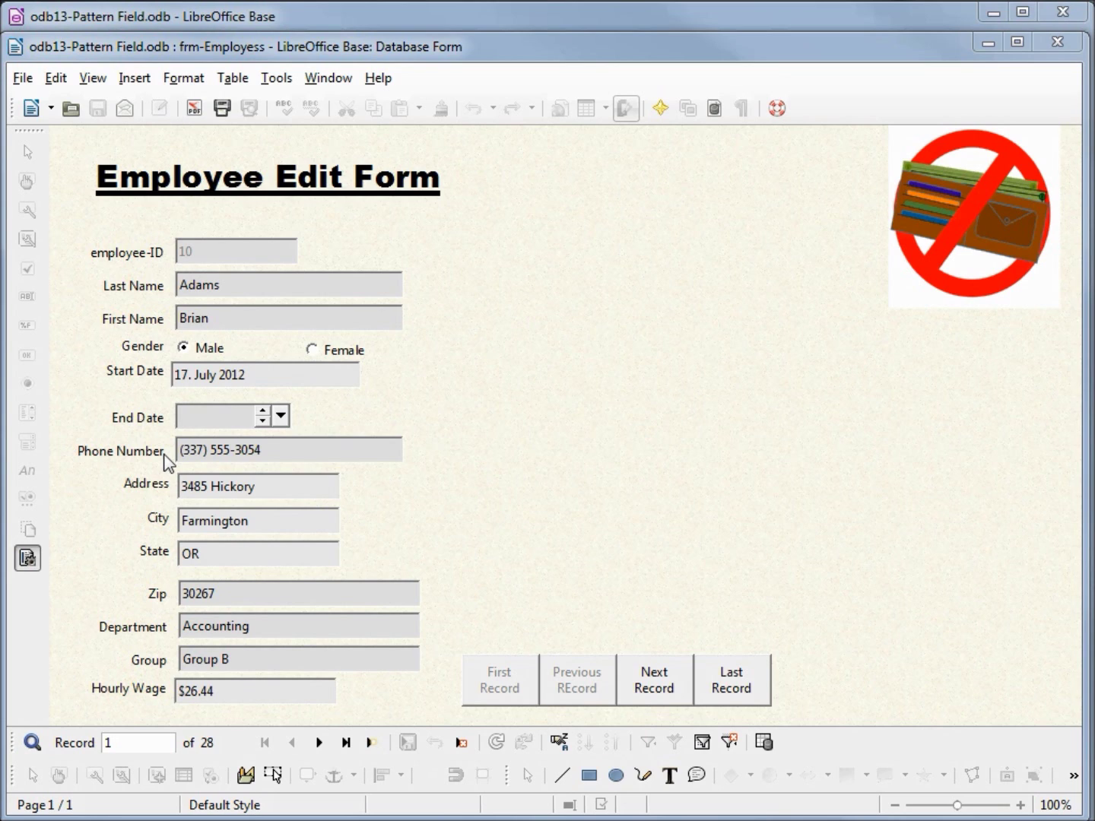
Step: Replace record 1's phone number with XYZ-123%^&*(, save it, and return to that record
drag(283, 449, 180, 439)
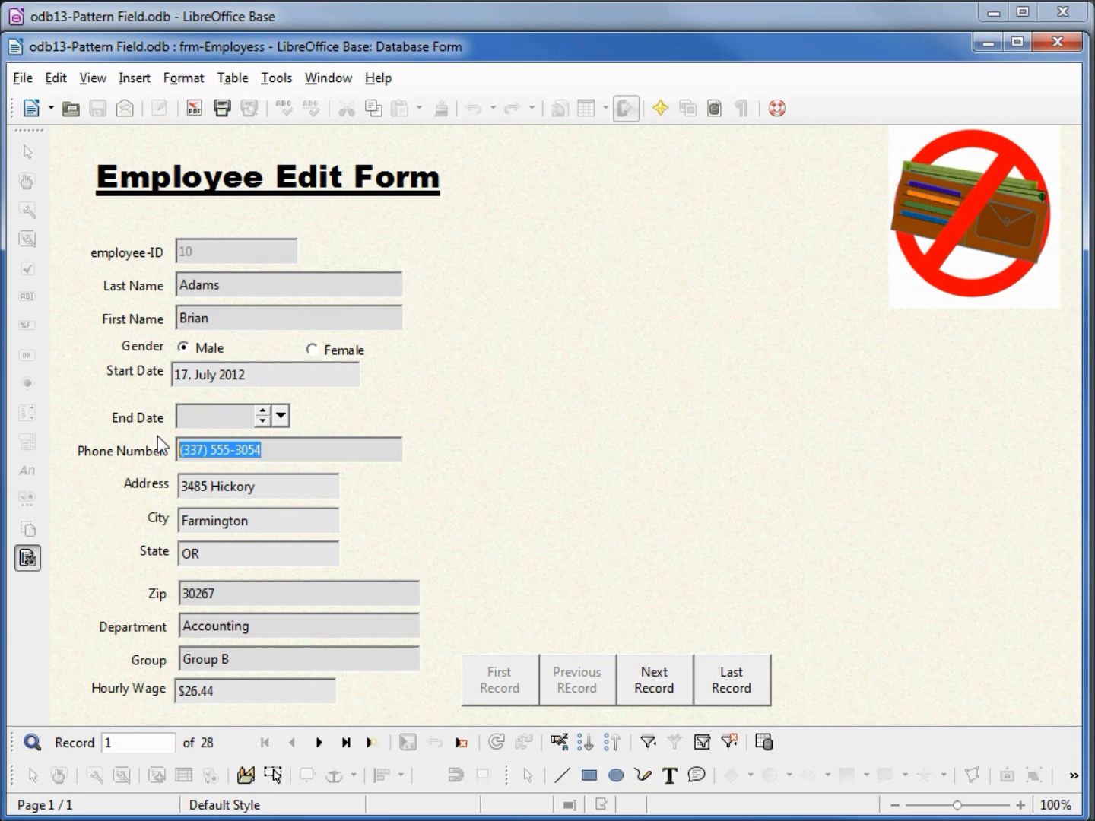
text(XYZ-123%^&*()
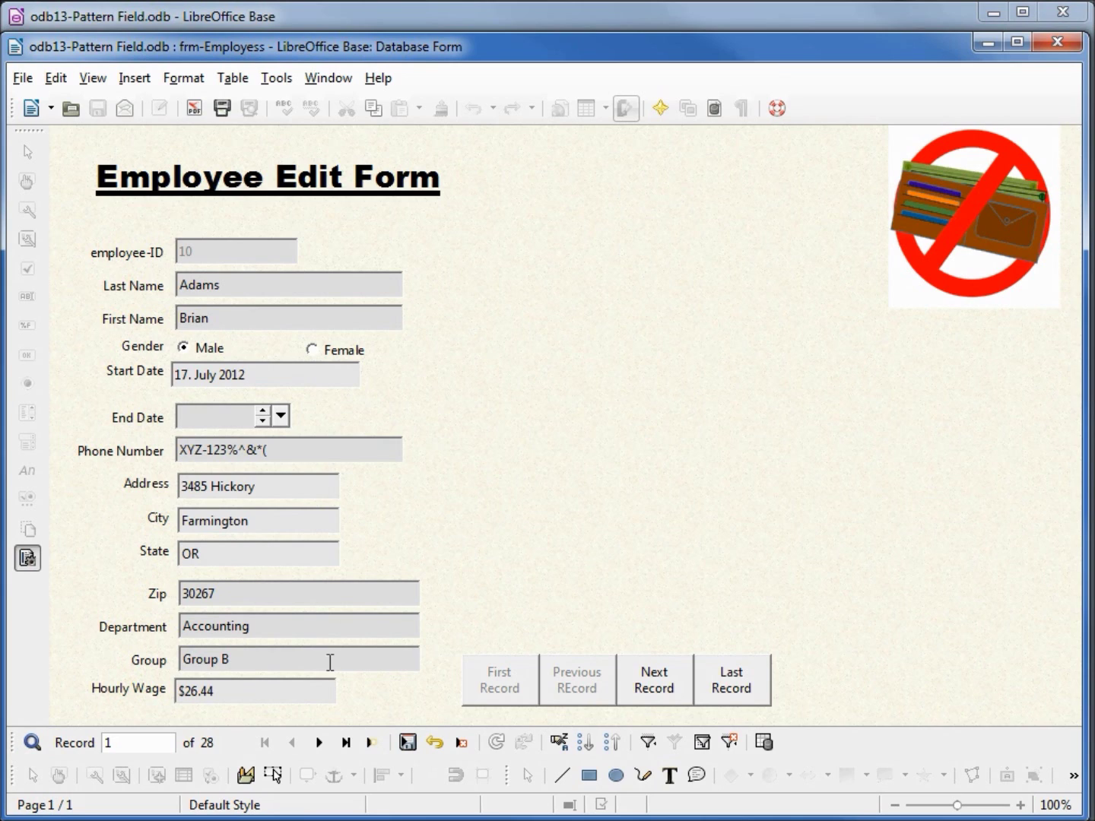
click(409, 748)
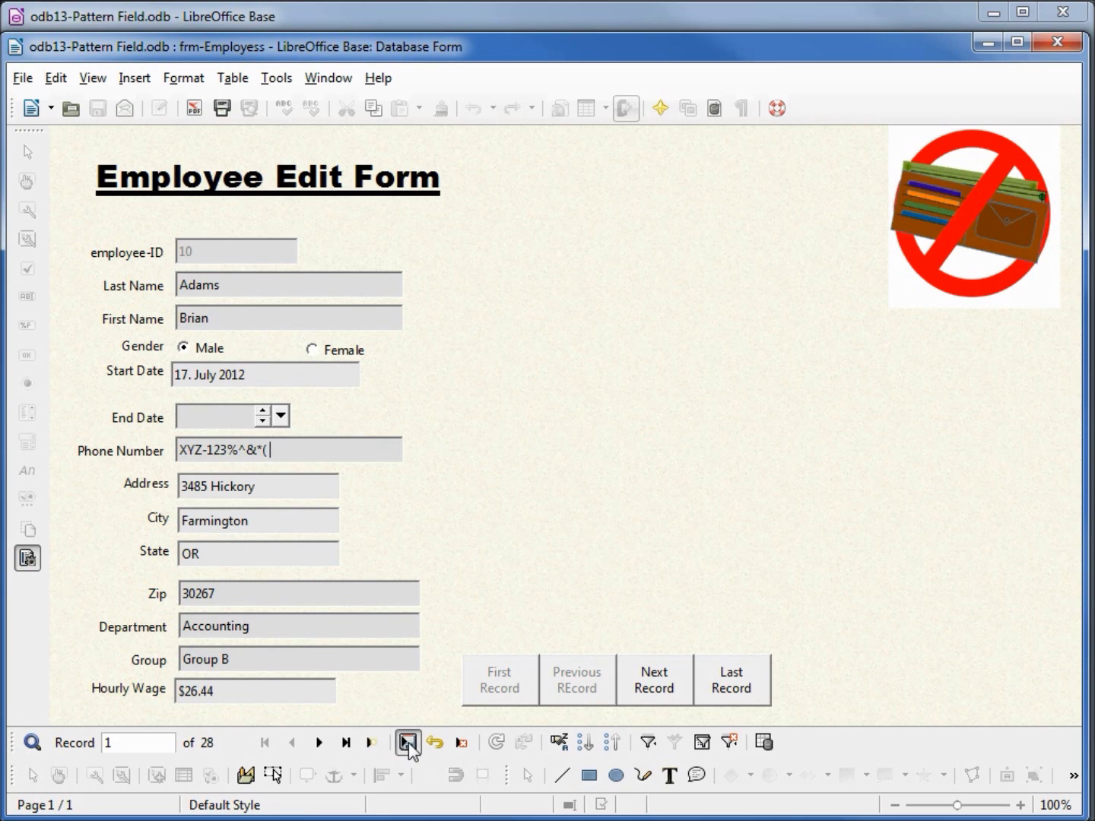
click(633, 684)
click(576, 686)
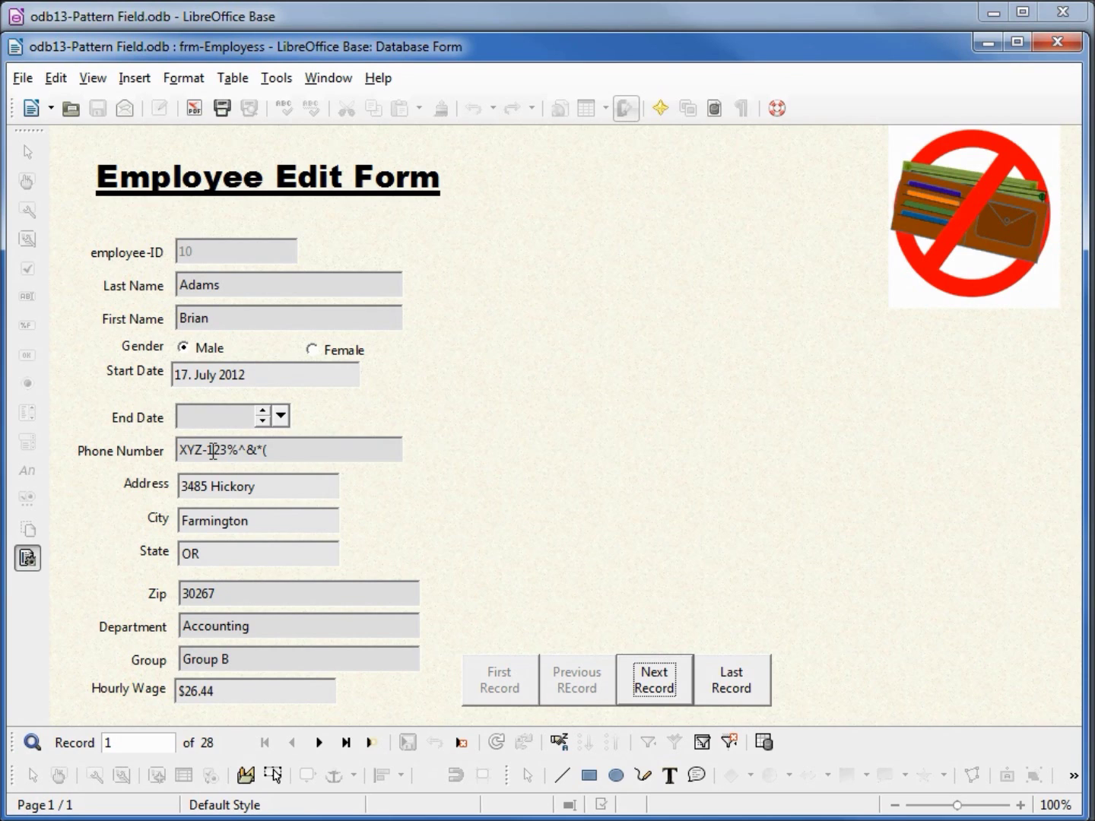
Step: Close the running form and reopen frm-Employees in design view via Edit
click(1048, 46)
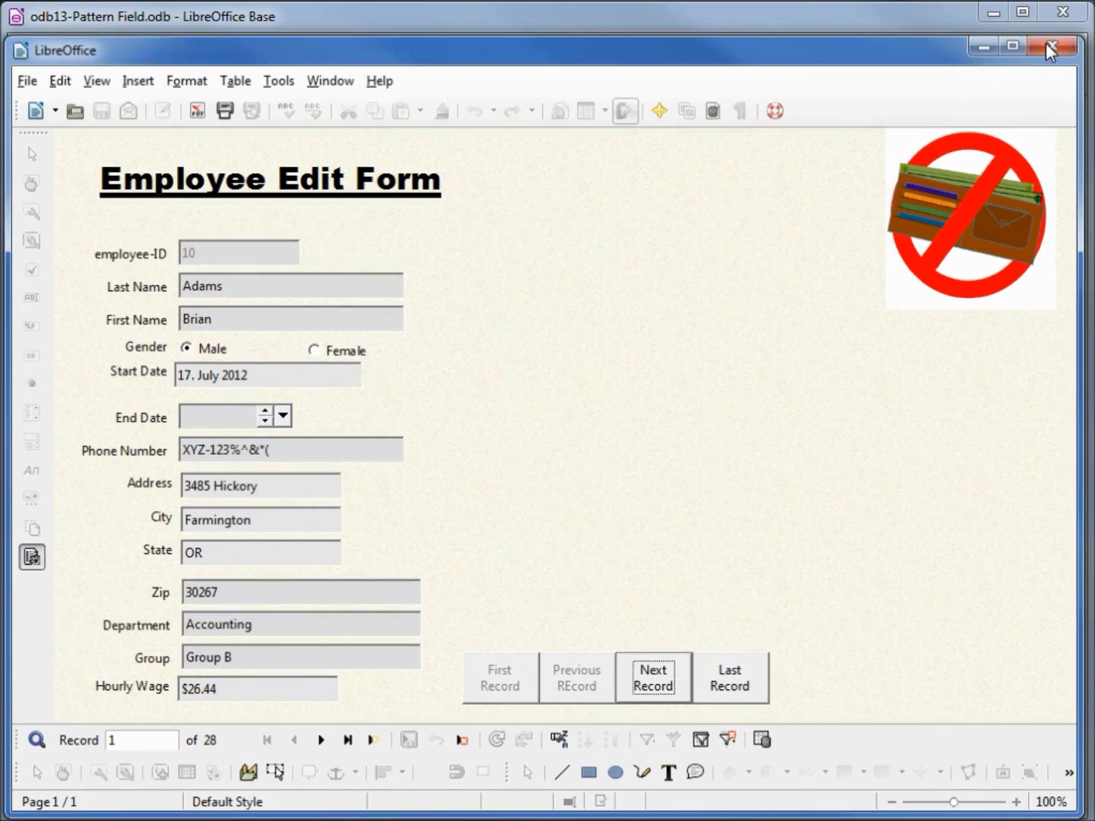
right_click(238, 396)
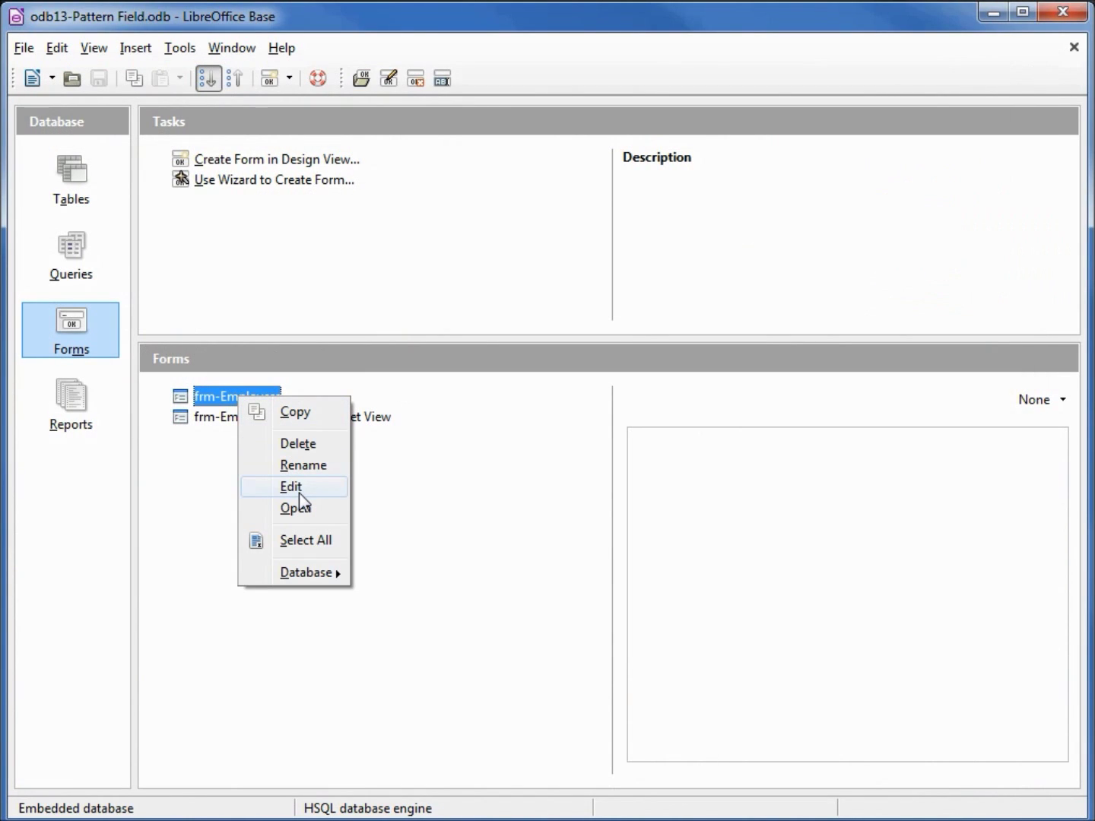
click(299, 493)
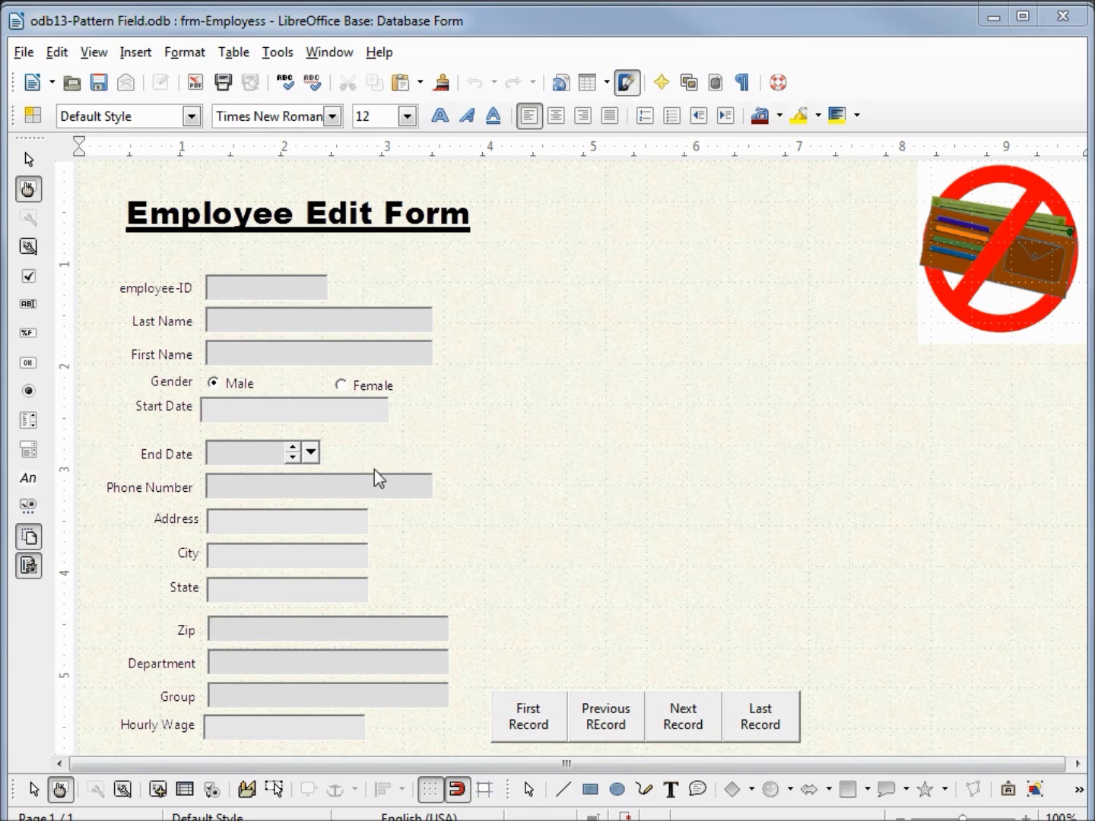
Step: Delete the old Phone Number text box, keeping its label
click(277, 488)
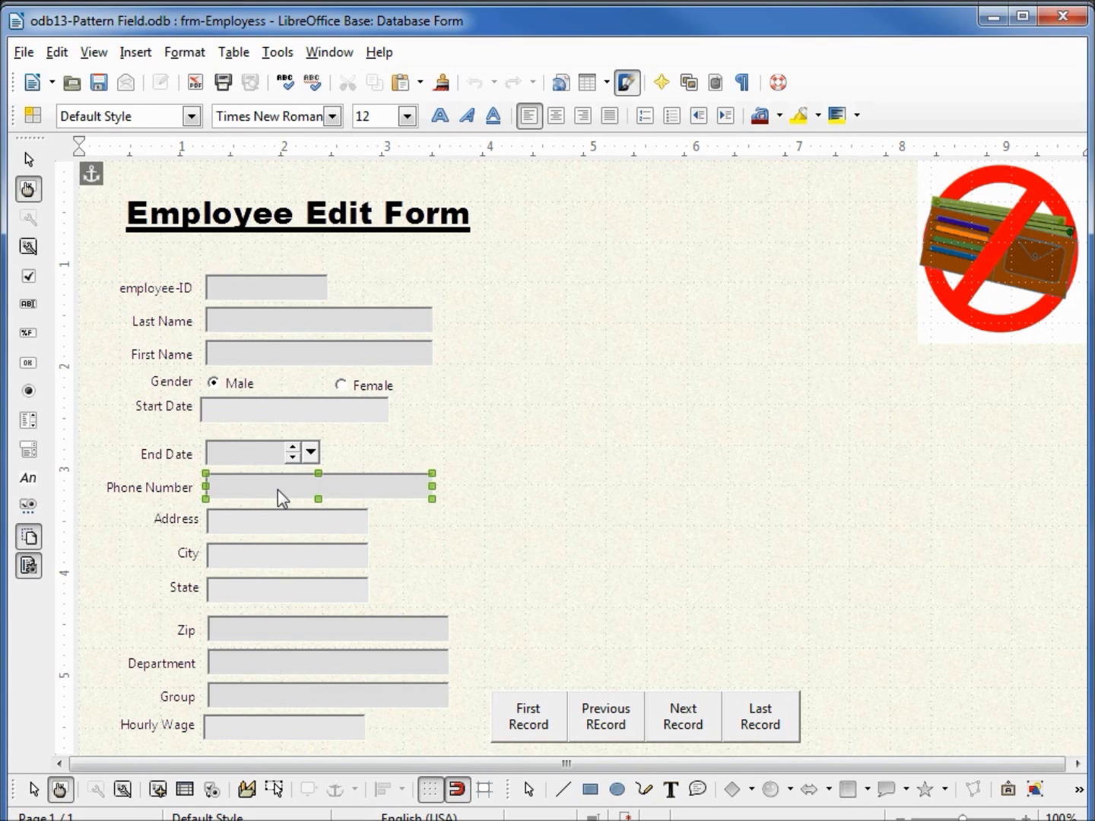
key(Delete)
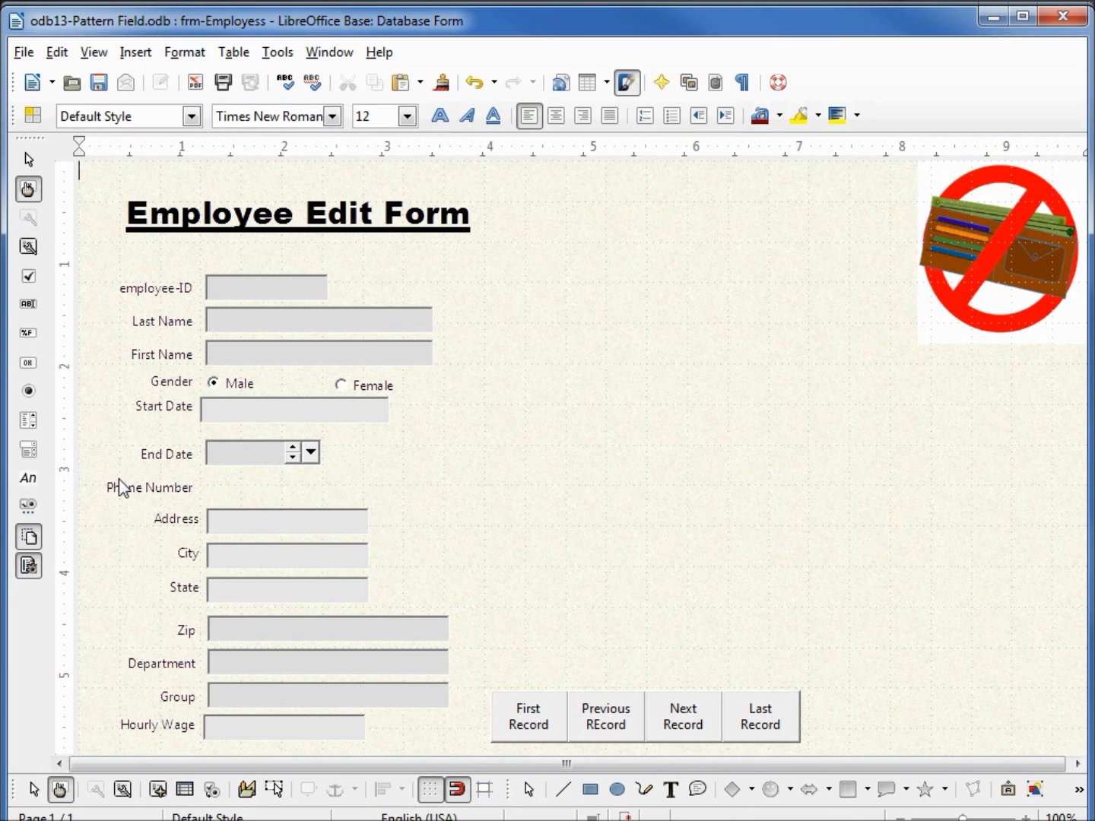
Step: Draw a Pattern Field control beside the Phone Number label
click(30, 507)
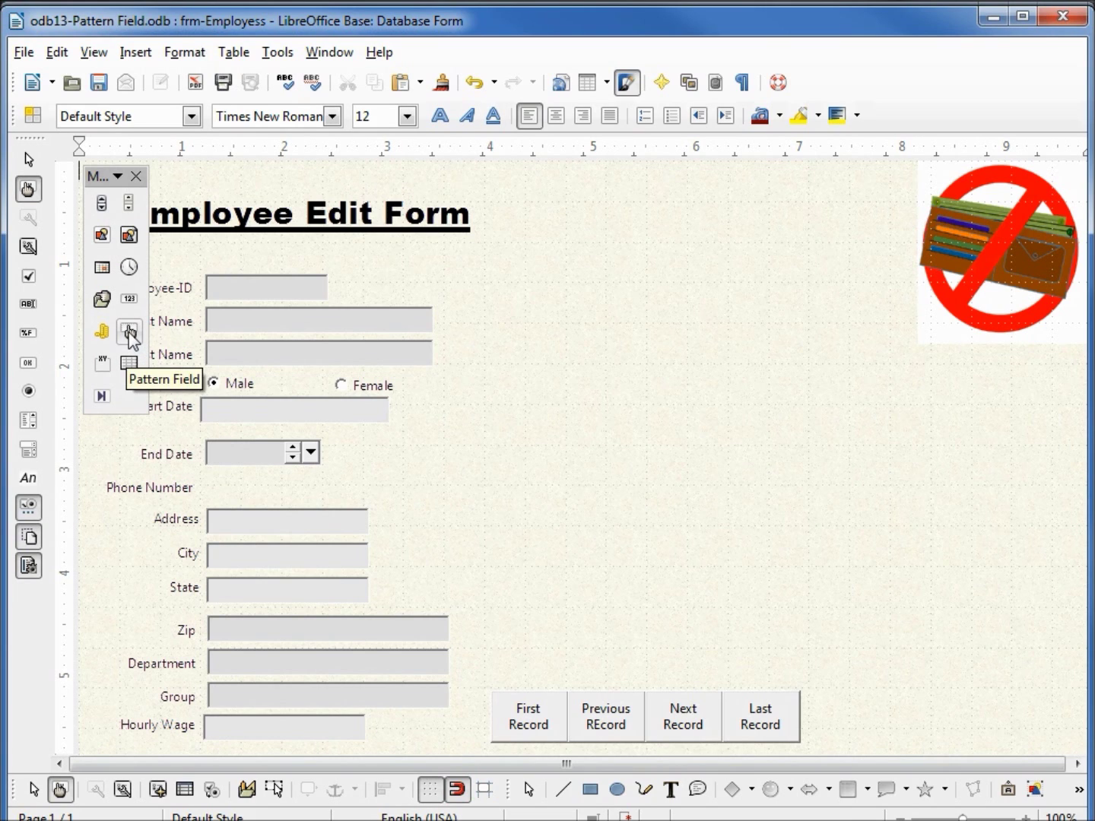
click(131, 331)
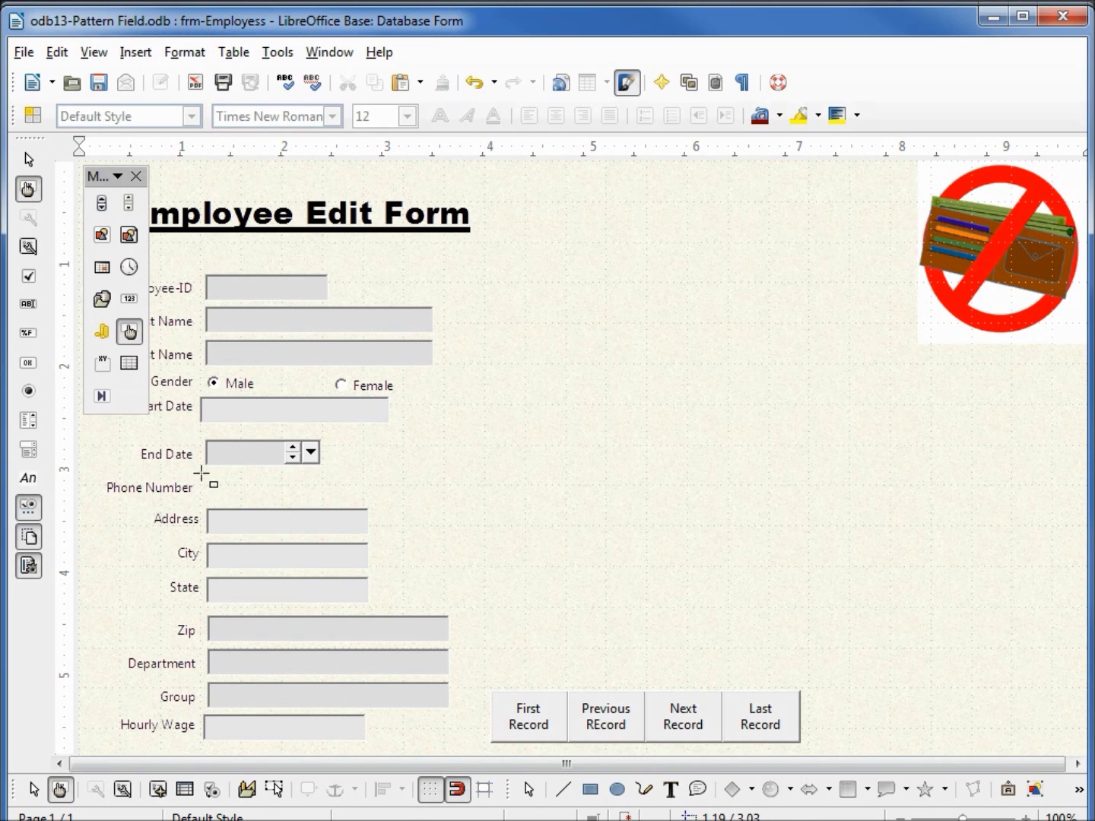
drag(201, 473, 358, 503)
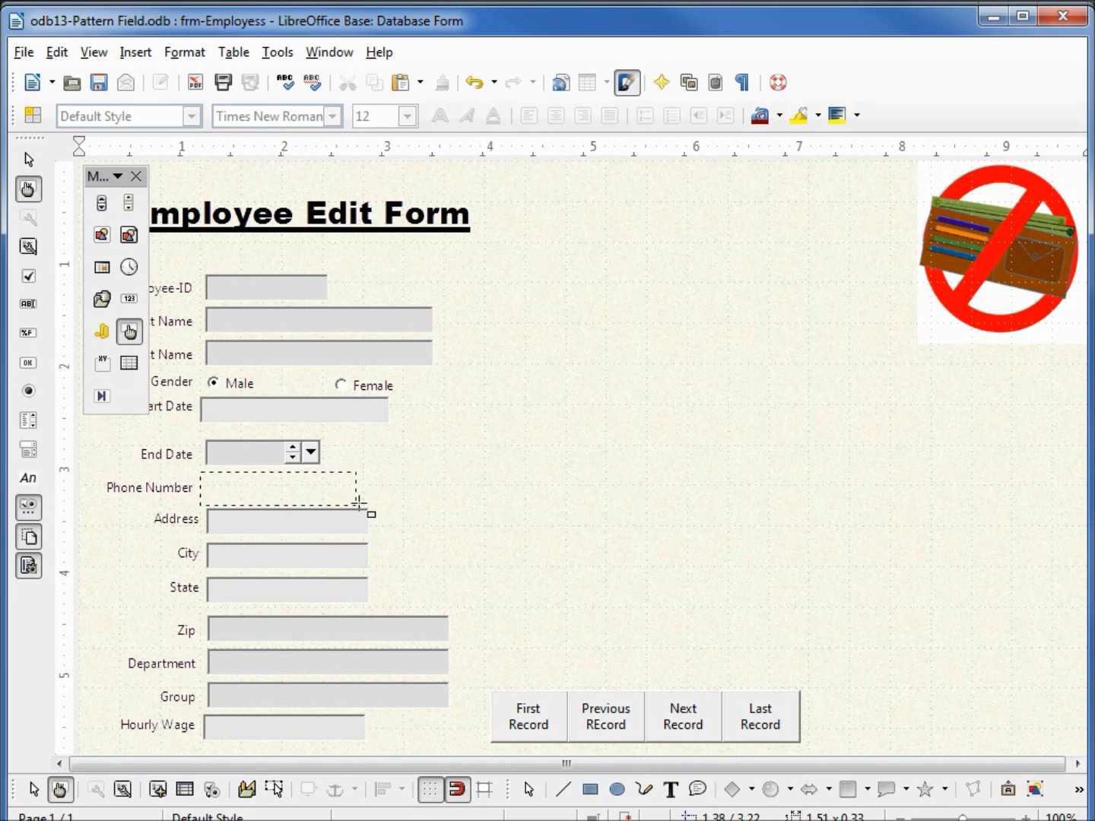
drag(358, 503, 370, 498)
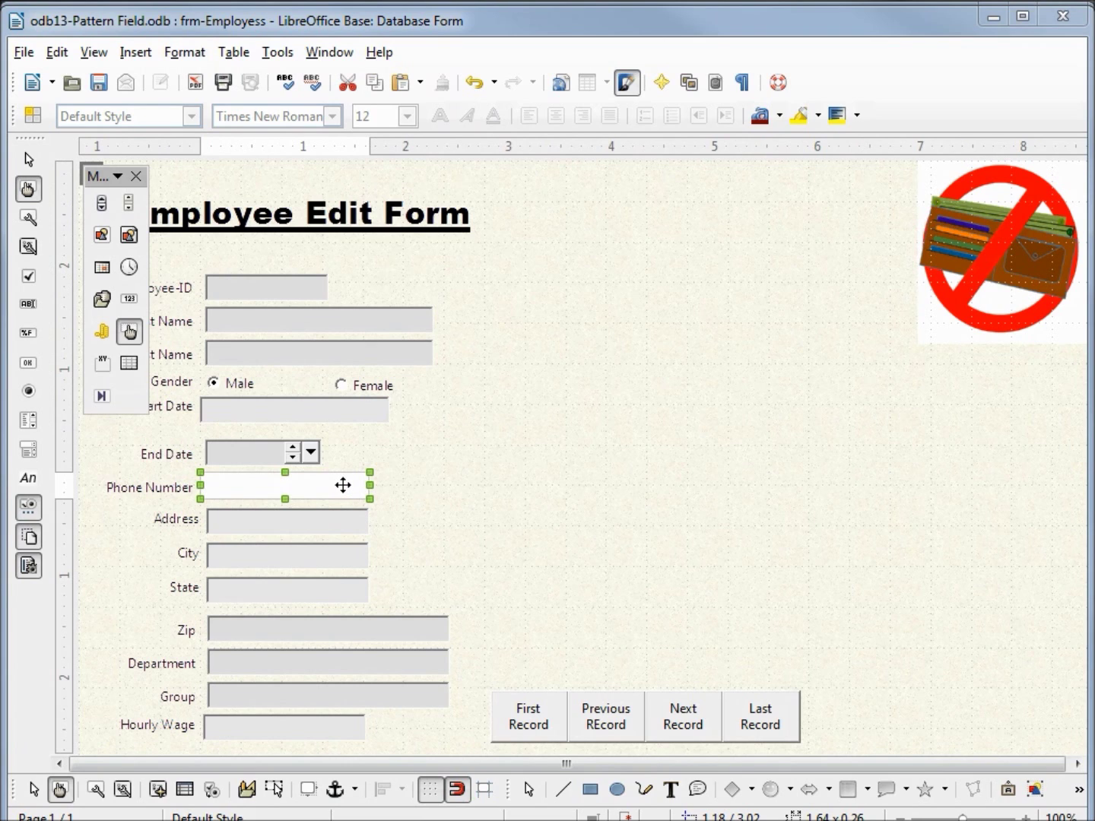
right_click(343, 487)
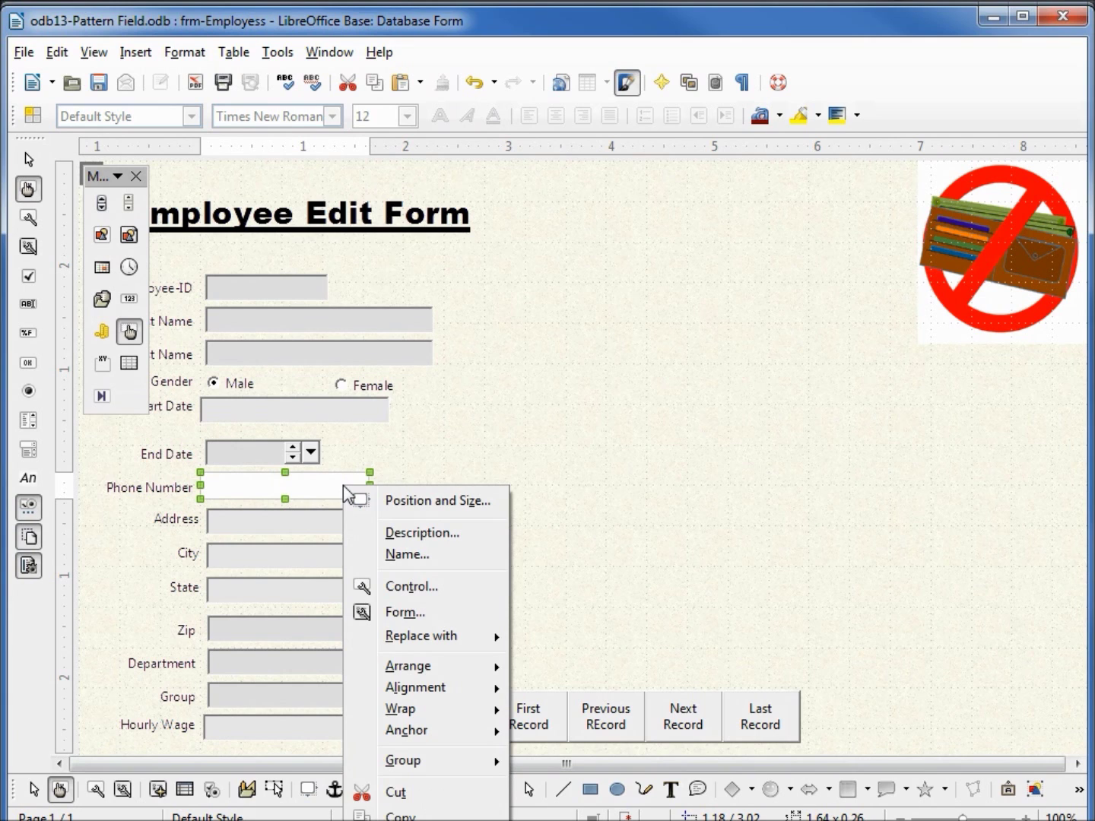
Step: Rename the pattern field to ptnPhone number in its Control properties
click(408, 594)
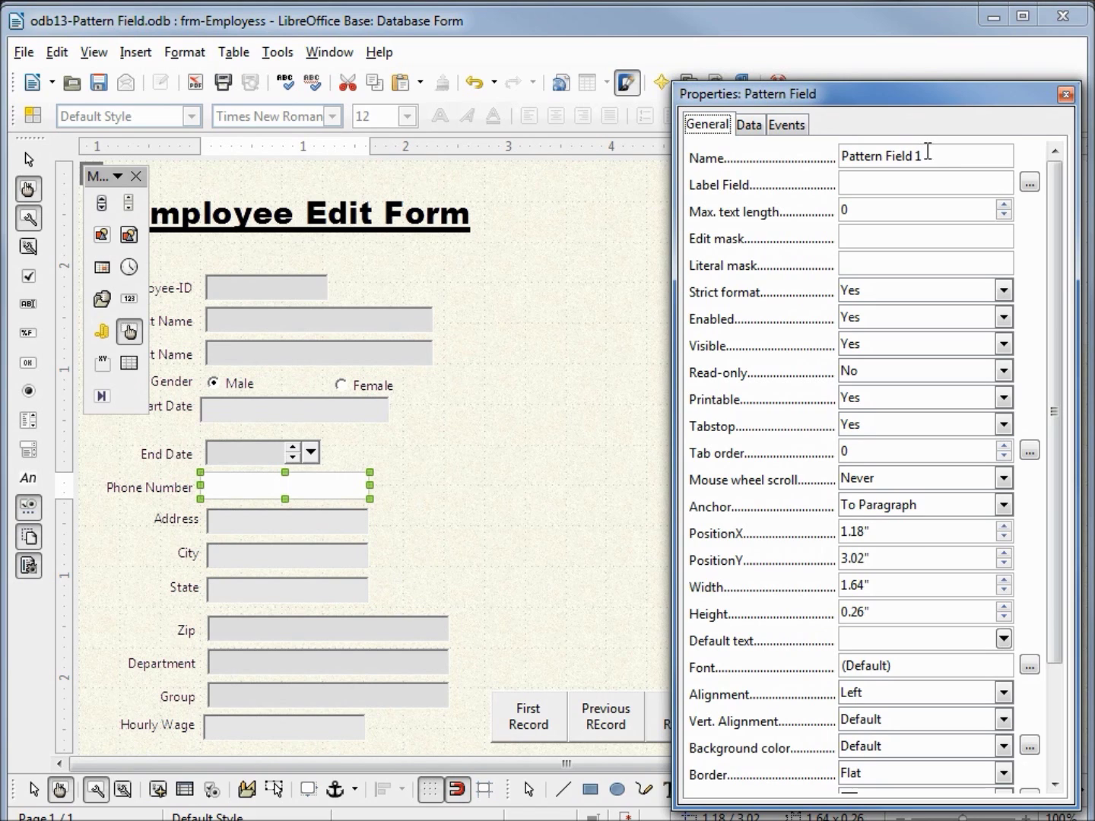
drag(931, 156, 764, 148)
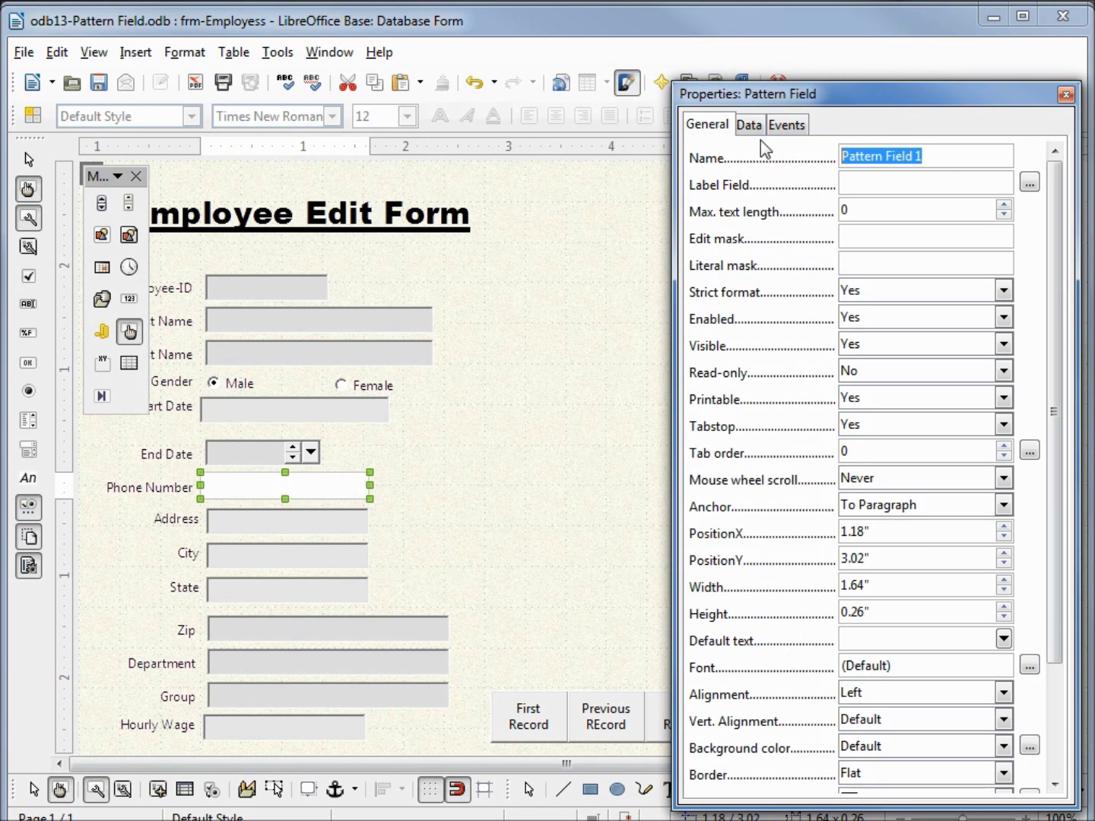
text(ptn)
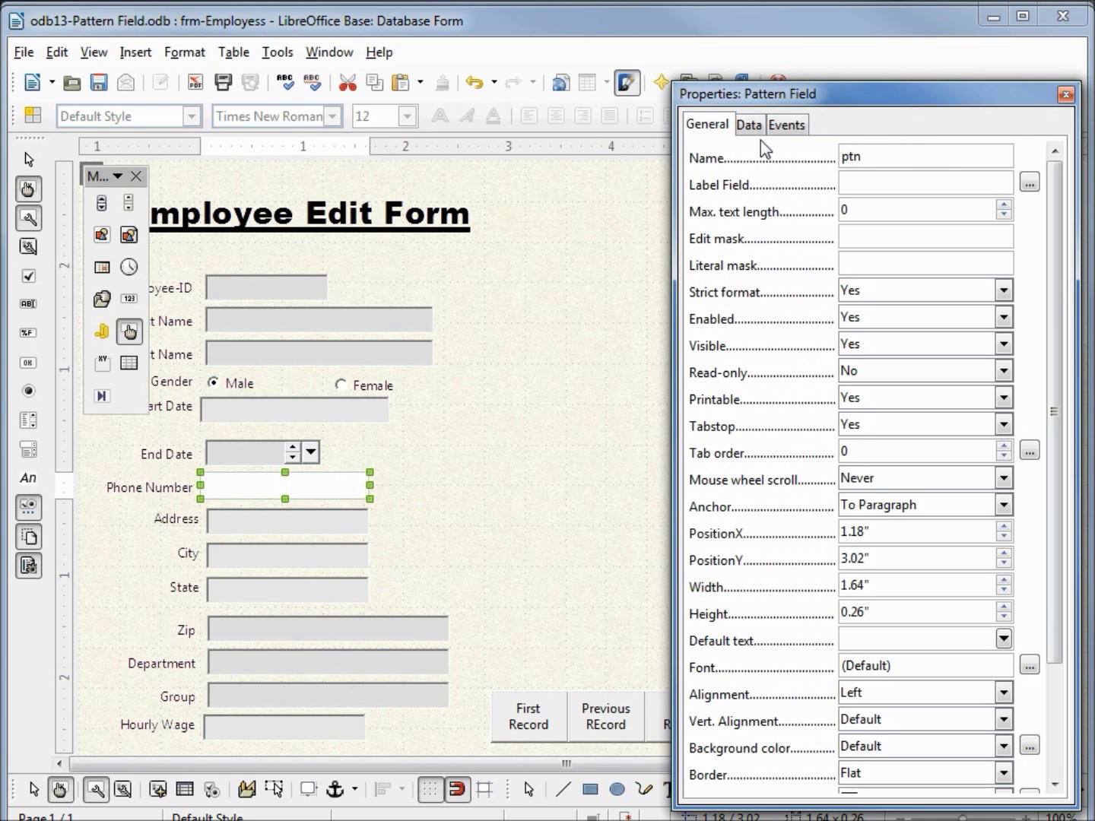
text(Phone )
text(number)
Step: Set the pattern field's Data field to Phone Number on the Data tab
click(749, 126)
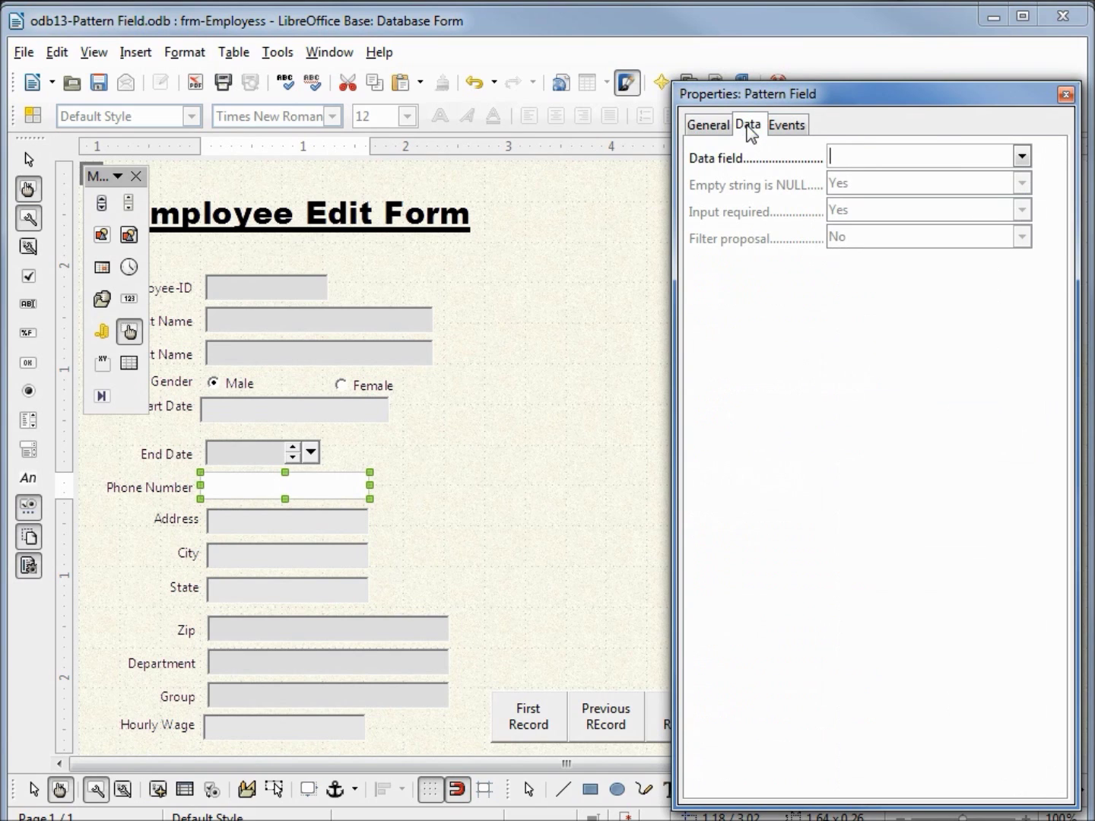
click(1021, 157)
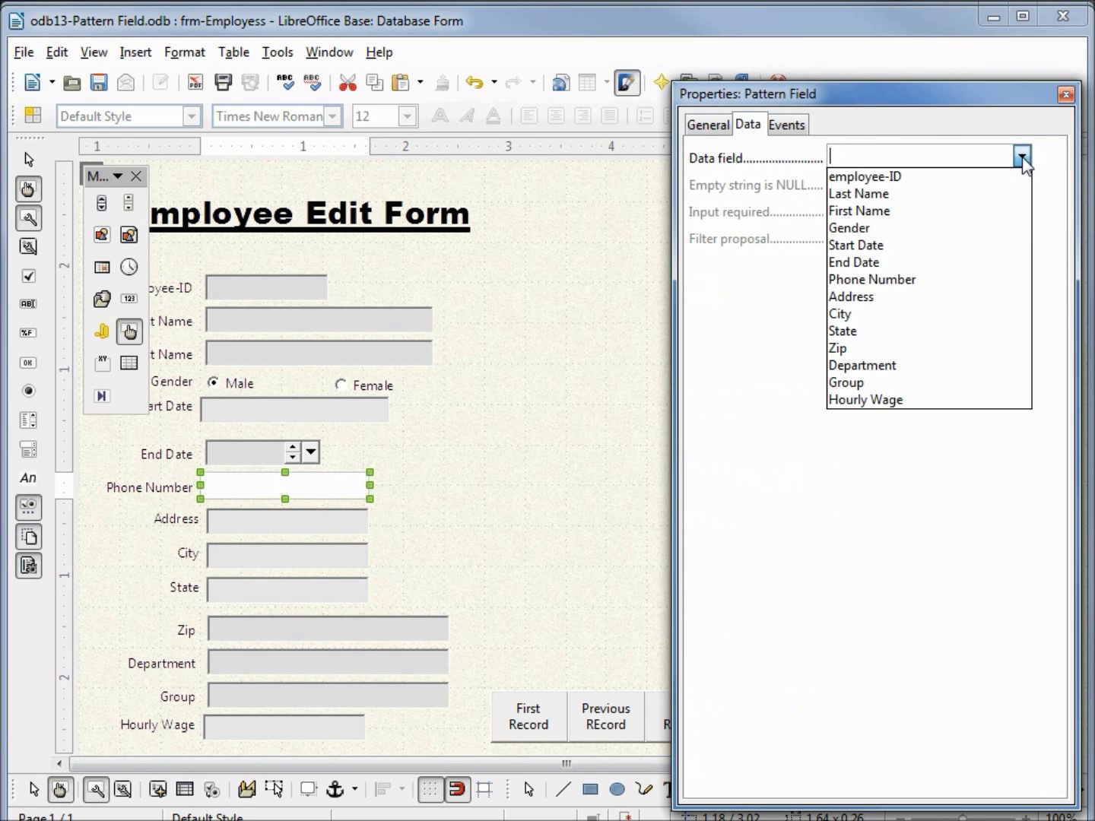
click(909, 279)
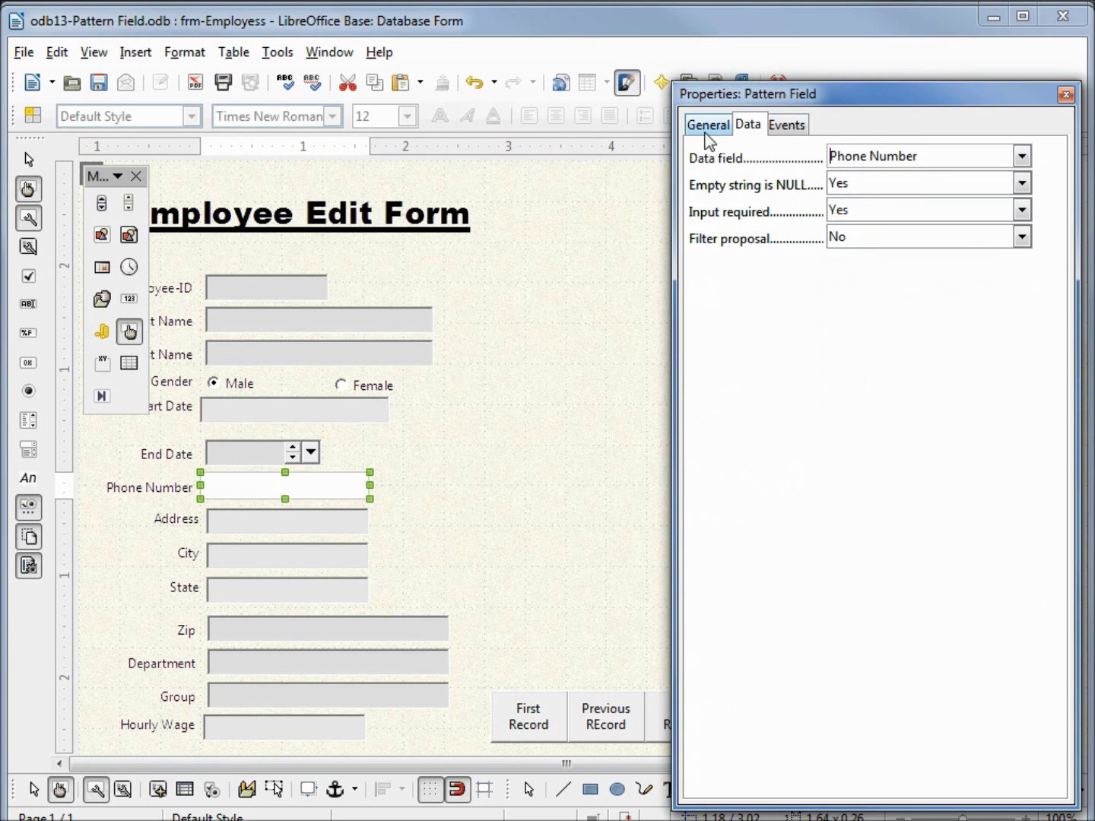
click(706, 126)
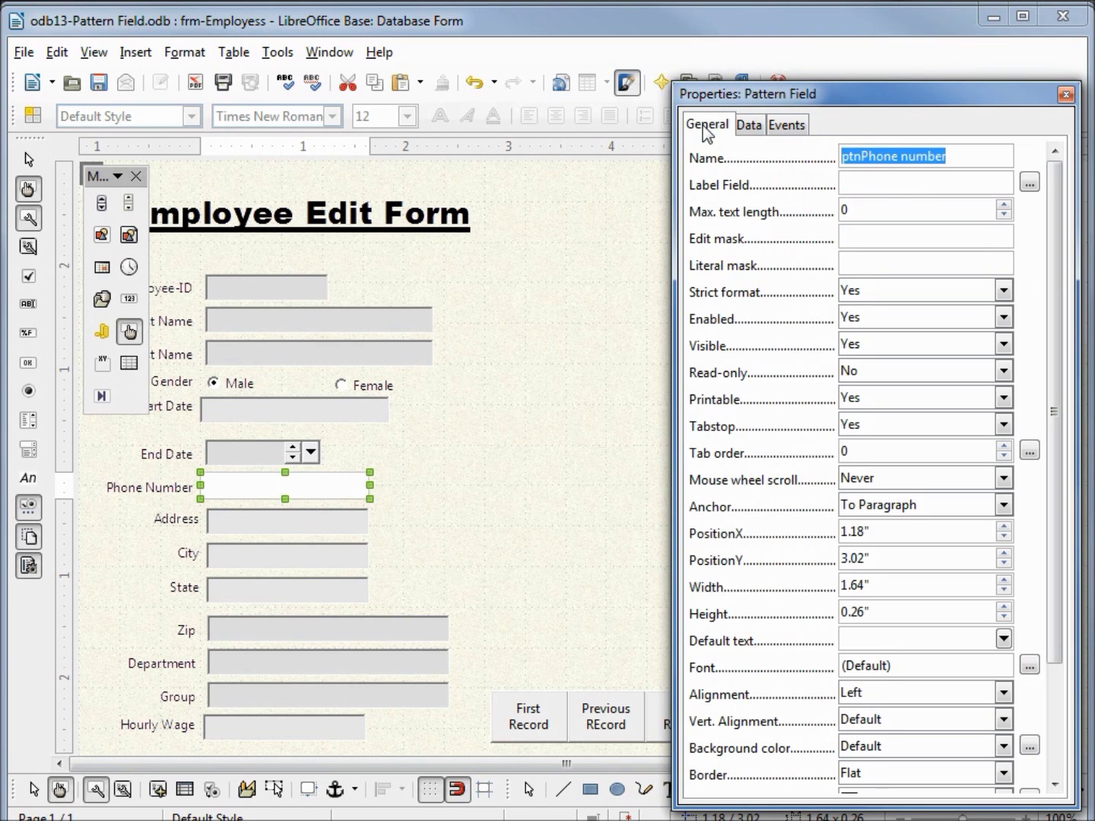
Step: Give the pattern field a 3D look border and a 0.25-inch height
drag(1063, 349, 1058, 530)
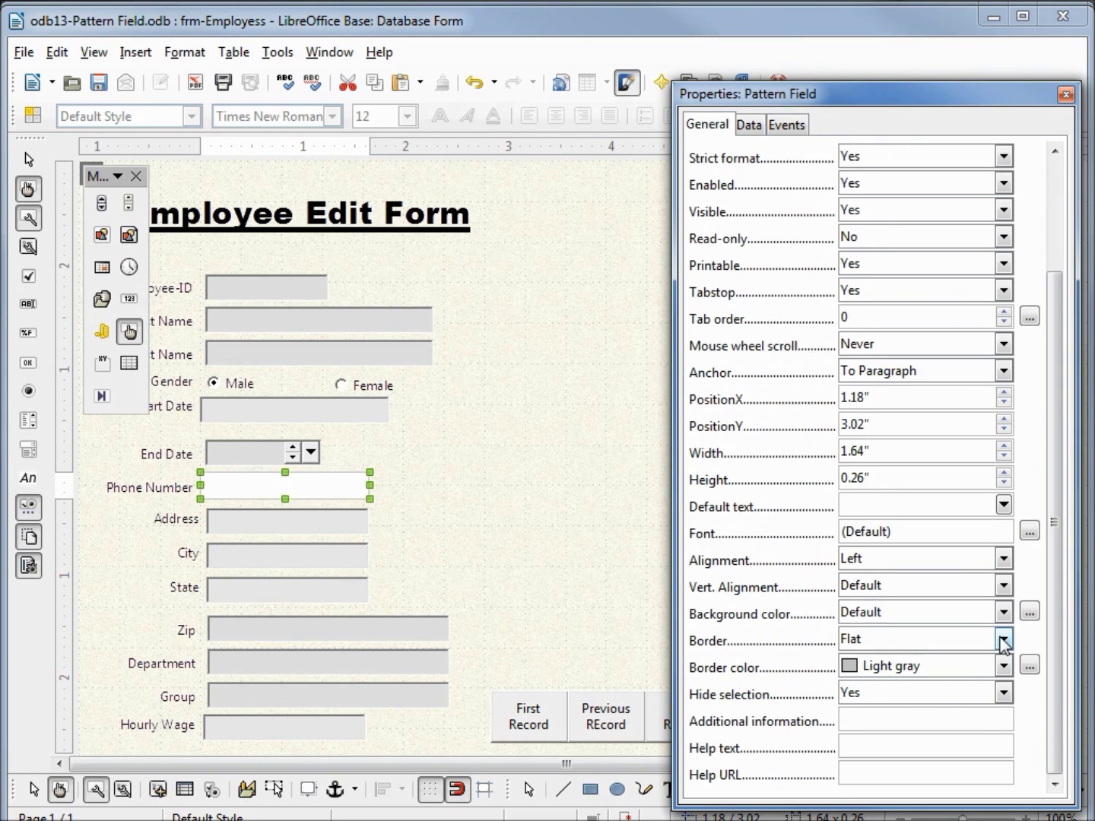
click(1004, 640)
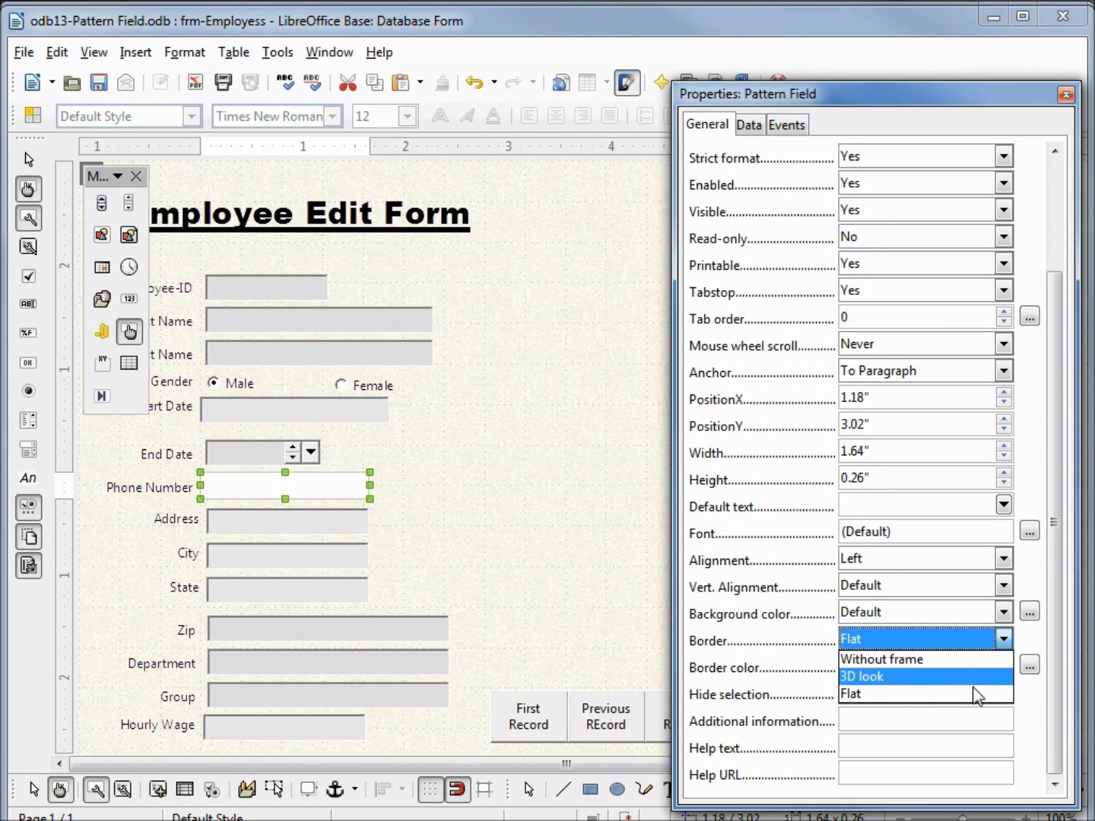
click(973, 686)
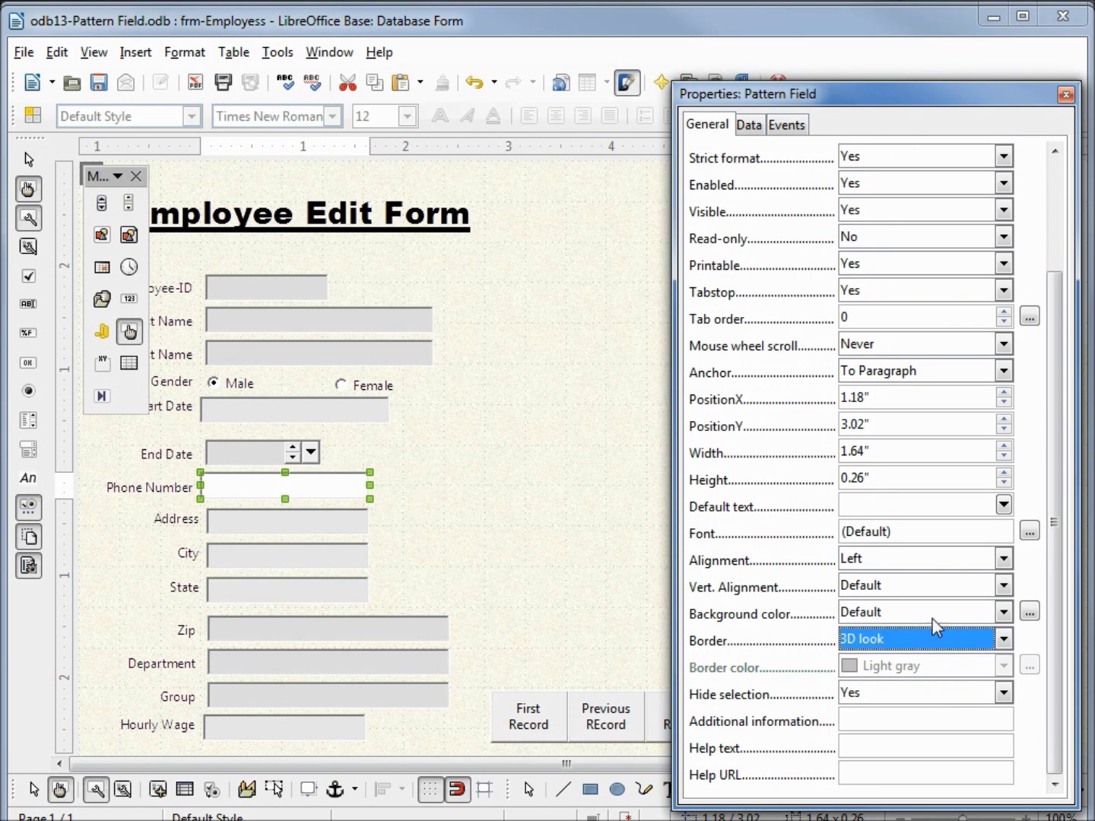
double_click(886, 479)
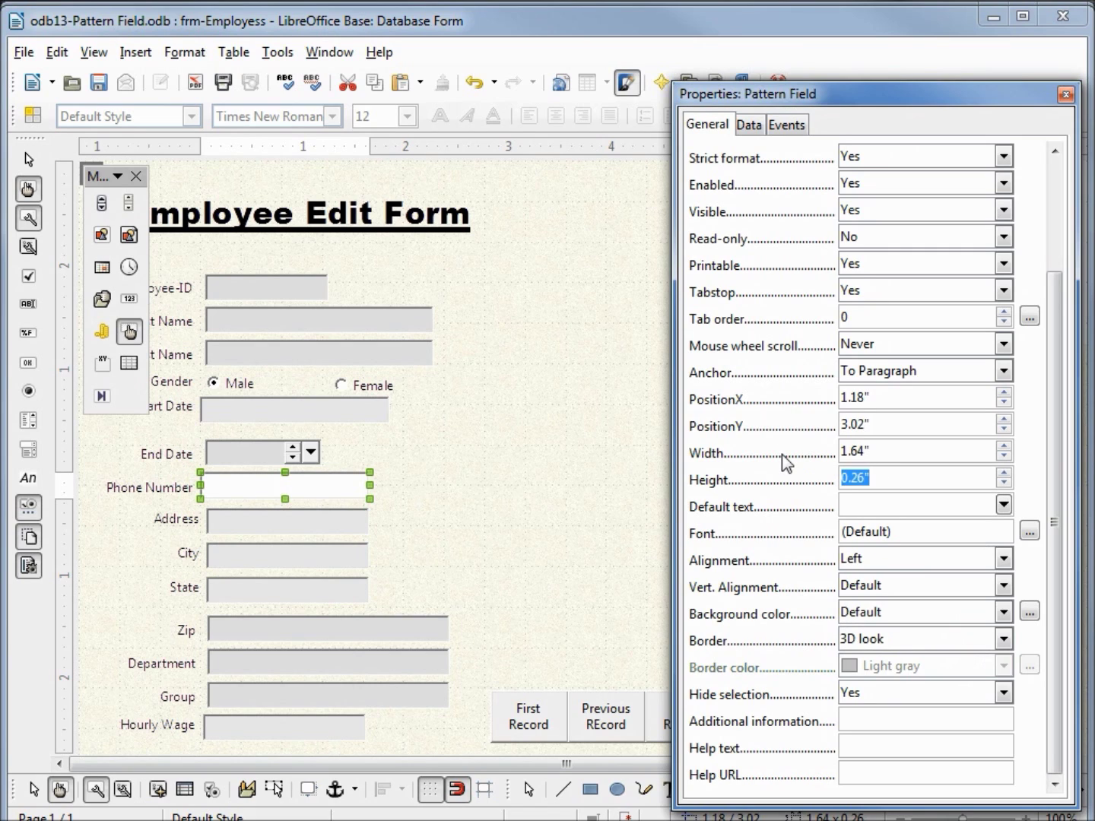
text(.25)
key(Tab)
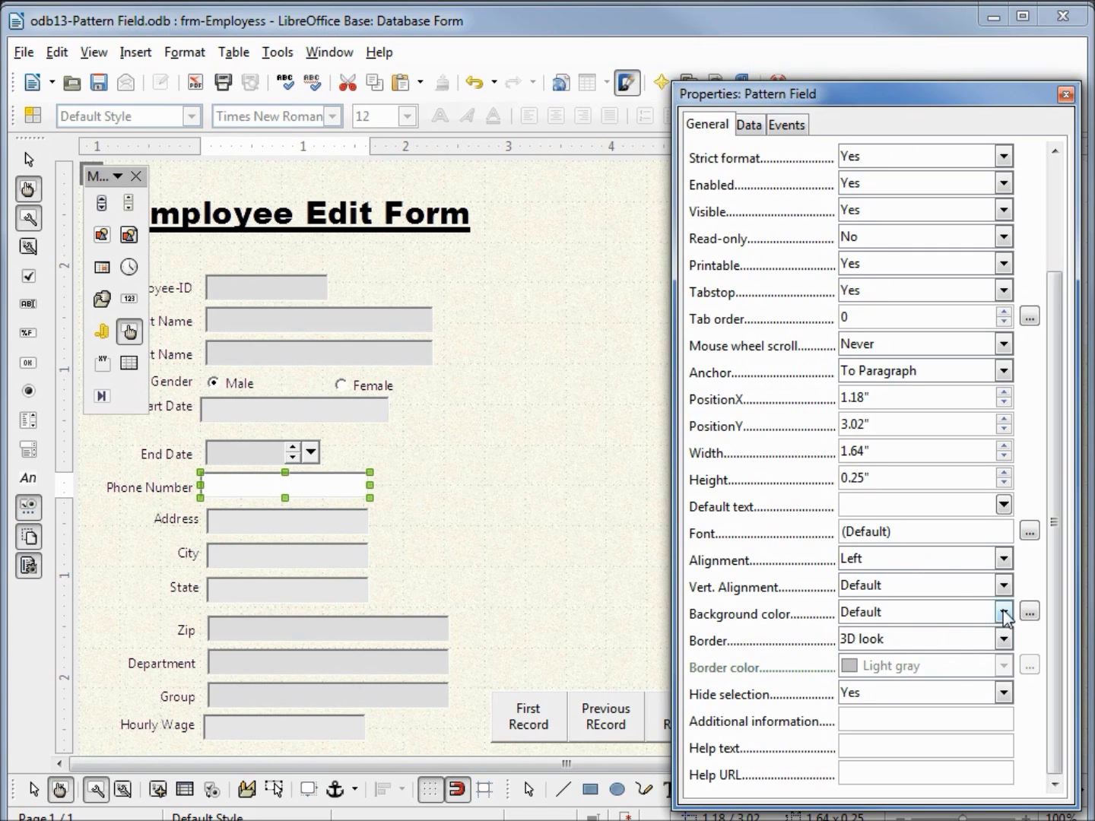
Step: Set the pattern field's background colour to Gray 10%
click(1003, 612)
drag(1004, 304, 1003, 373)
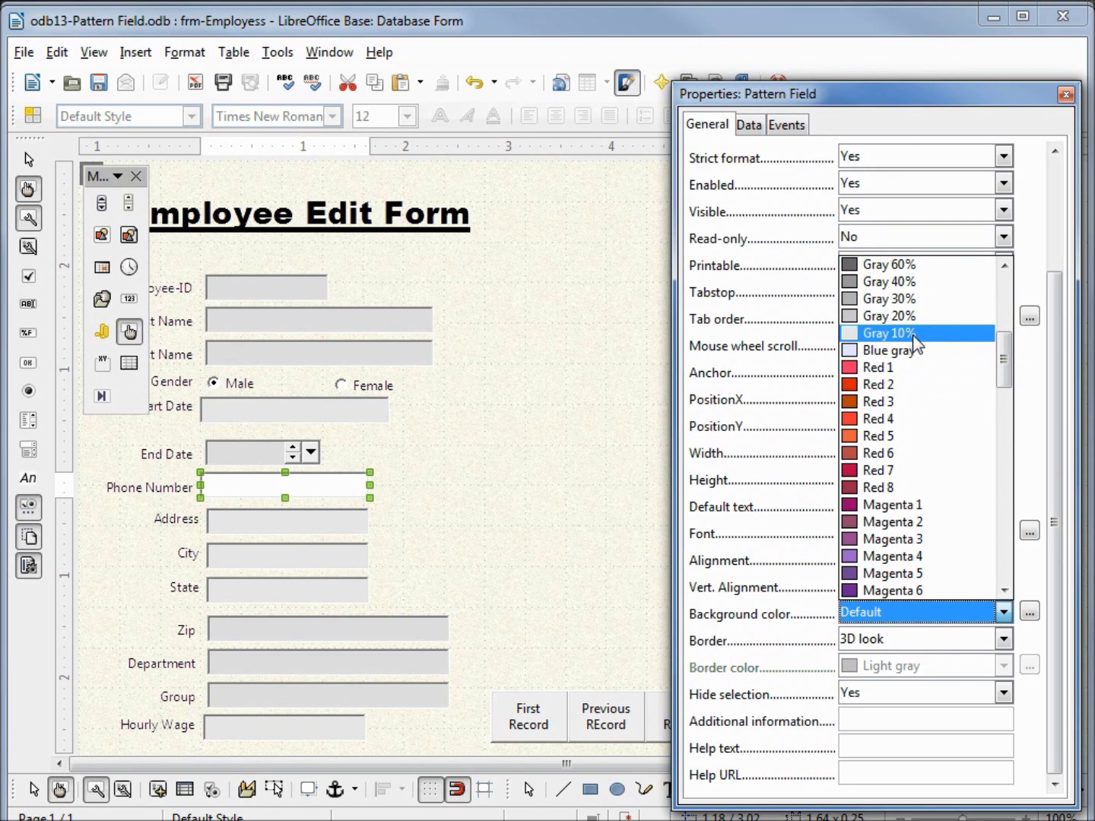
click(914, 334)
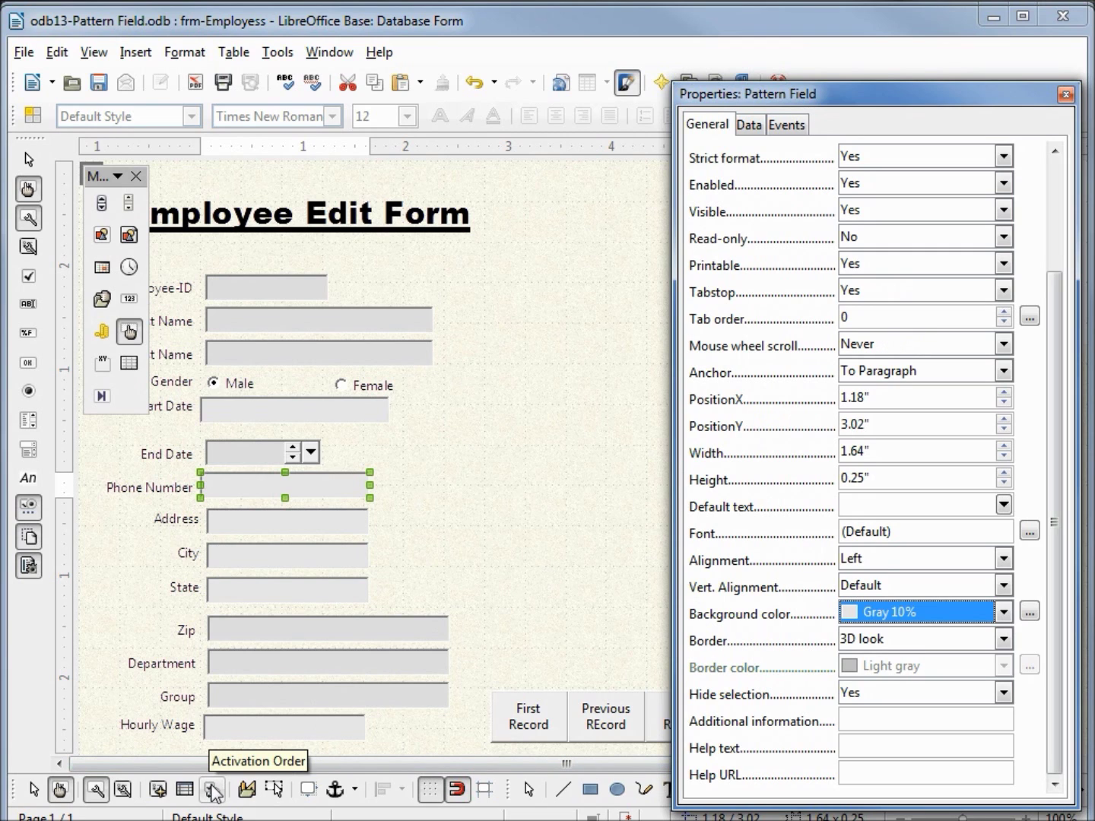
Step: Reorder the activation order so ptnPhone number comes right after datEnd Date
click(215, 793)
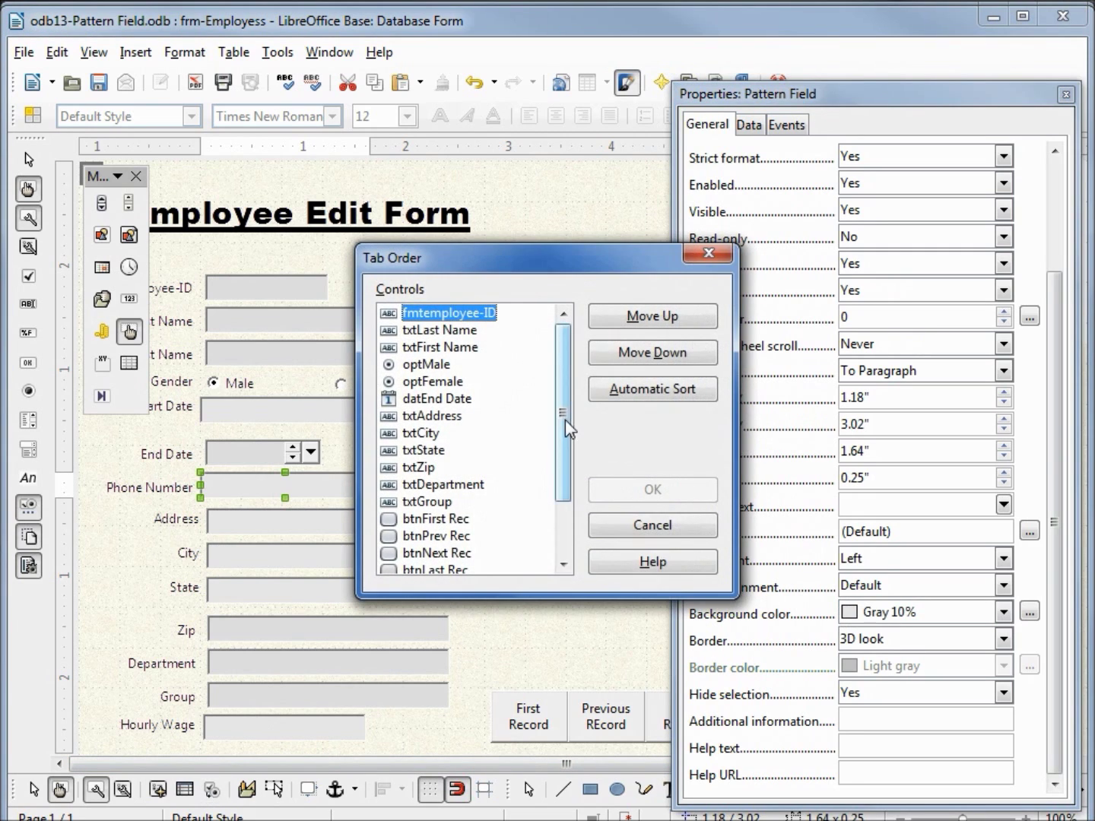
scroll(570, 482, down, 2)
scroll(570, 483, down, 1)
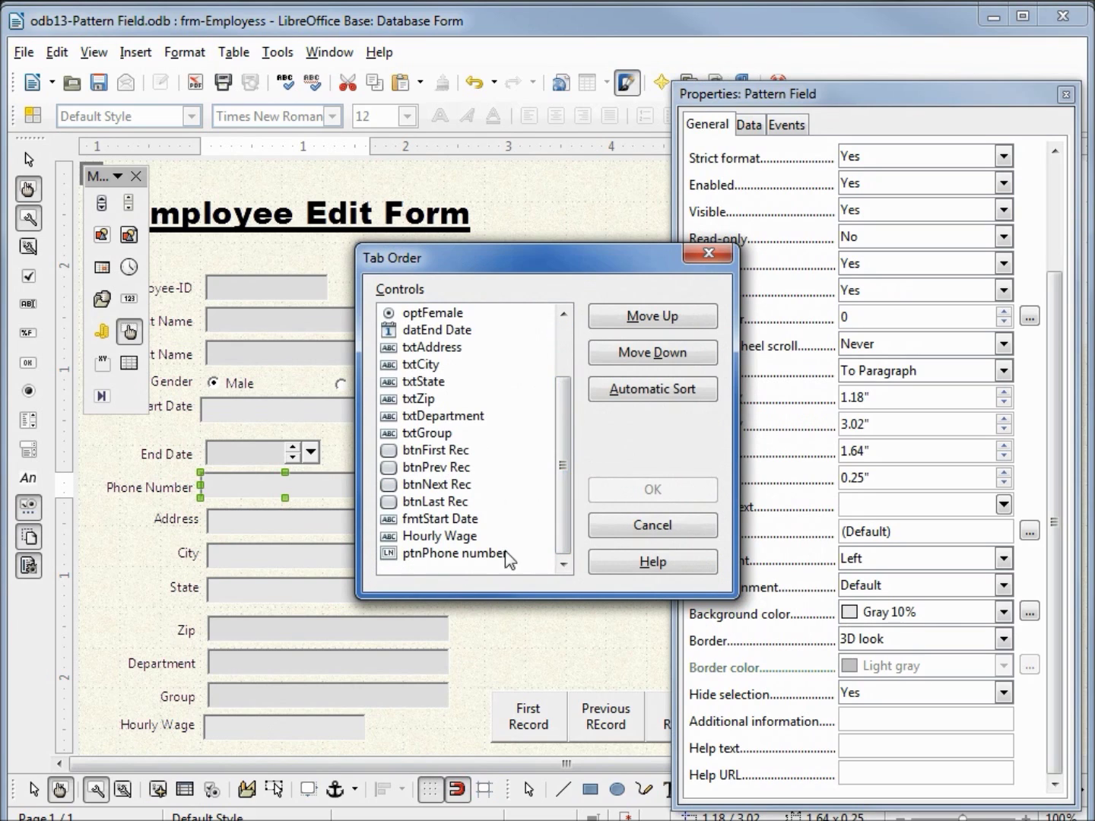
click(458, 557)
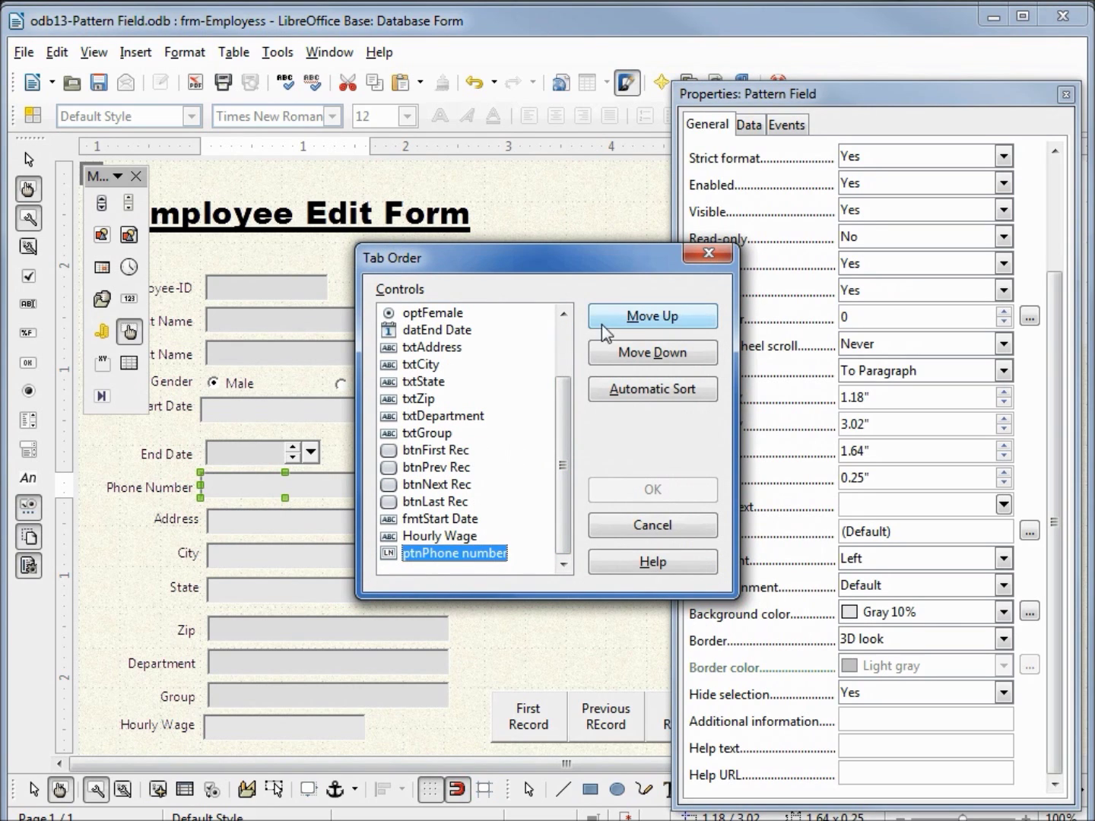
click(642, 317)
click(642, 317)
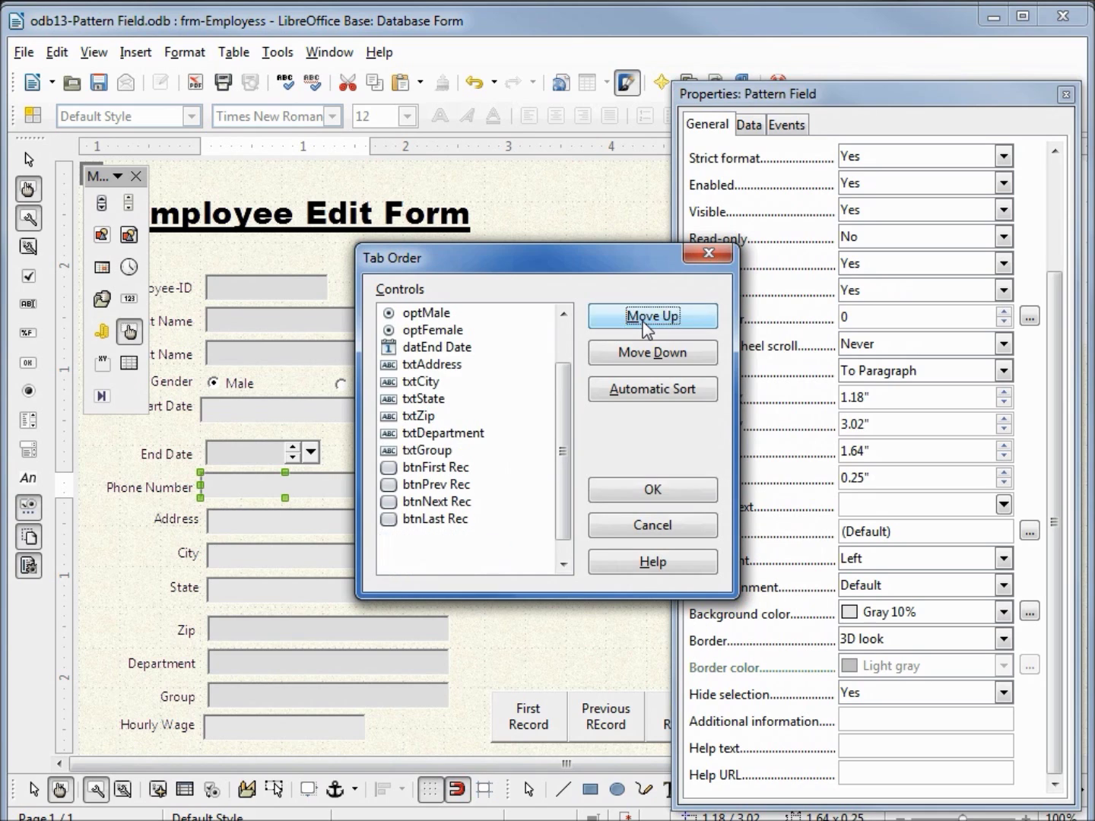
click(643, 317)
click(642, 317)
click(643, 317)
click(642, 319)
click(642, 319)
click(642, 319)
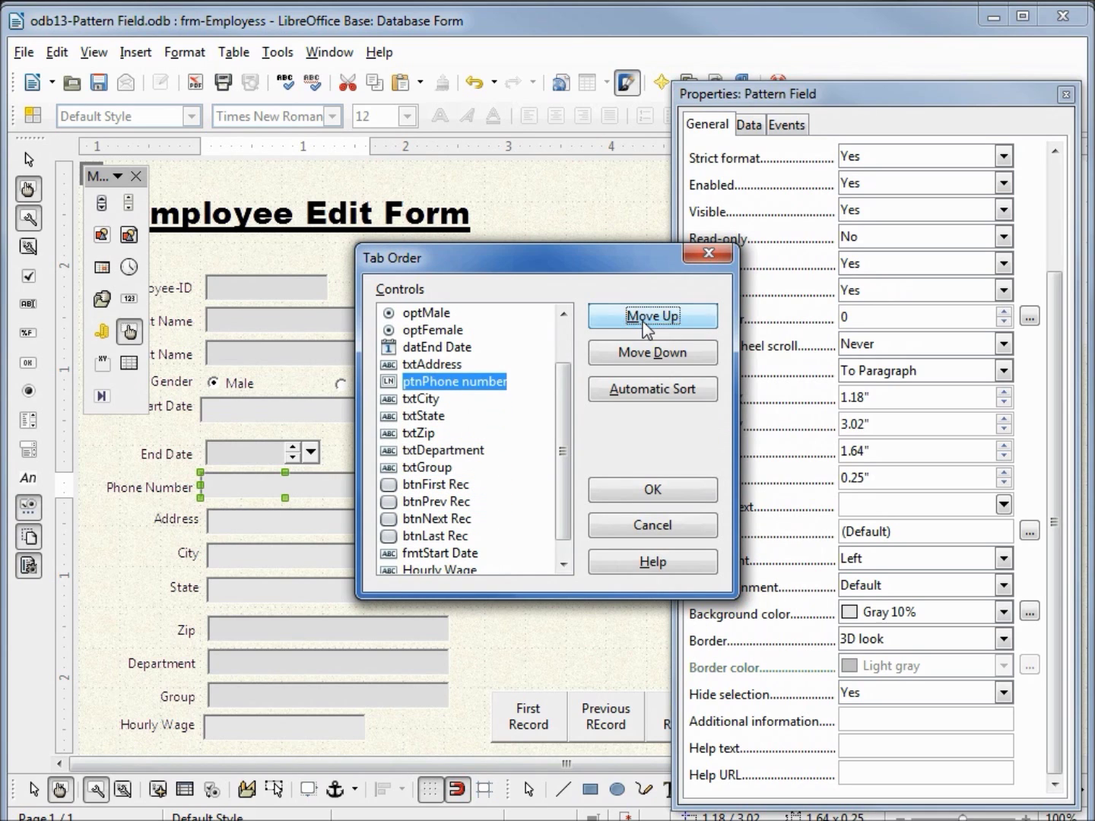
double_click(642, 320)
click(644, 356)
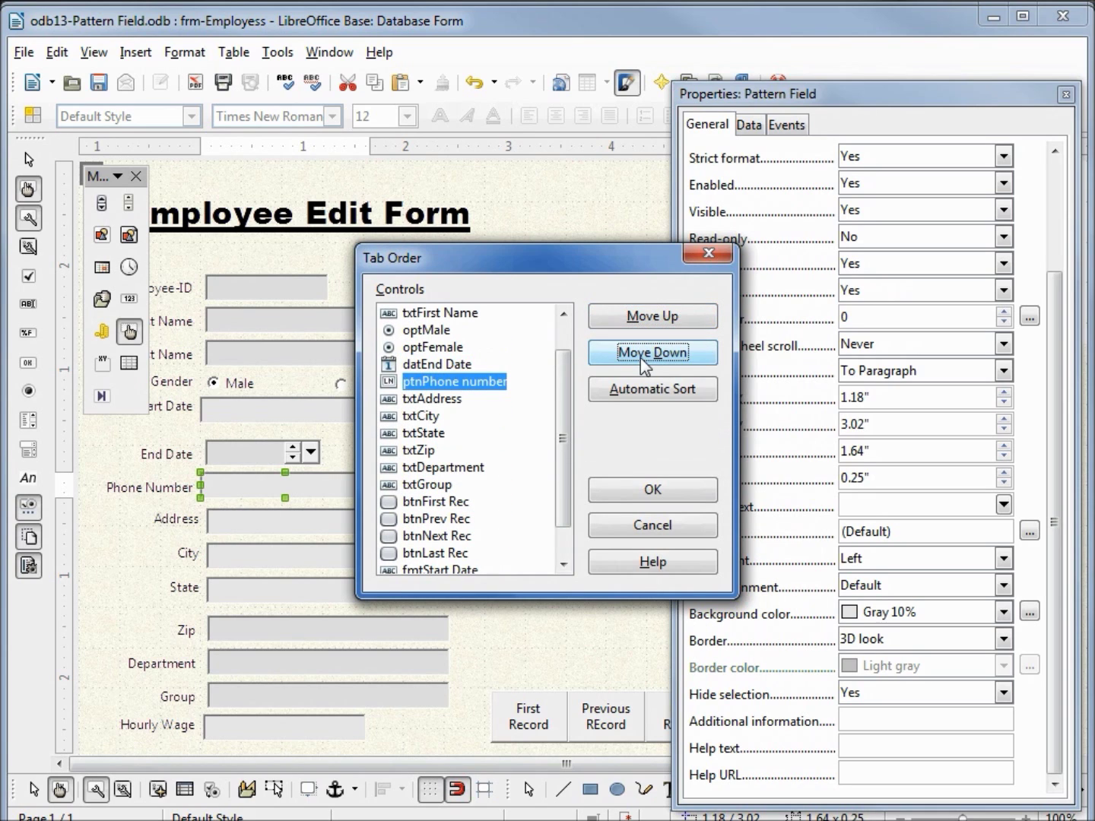
click(648, 489)
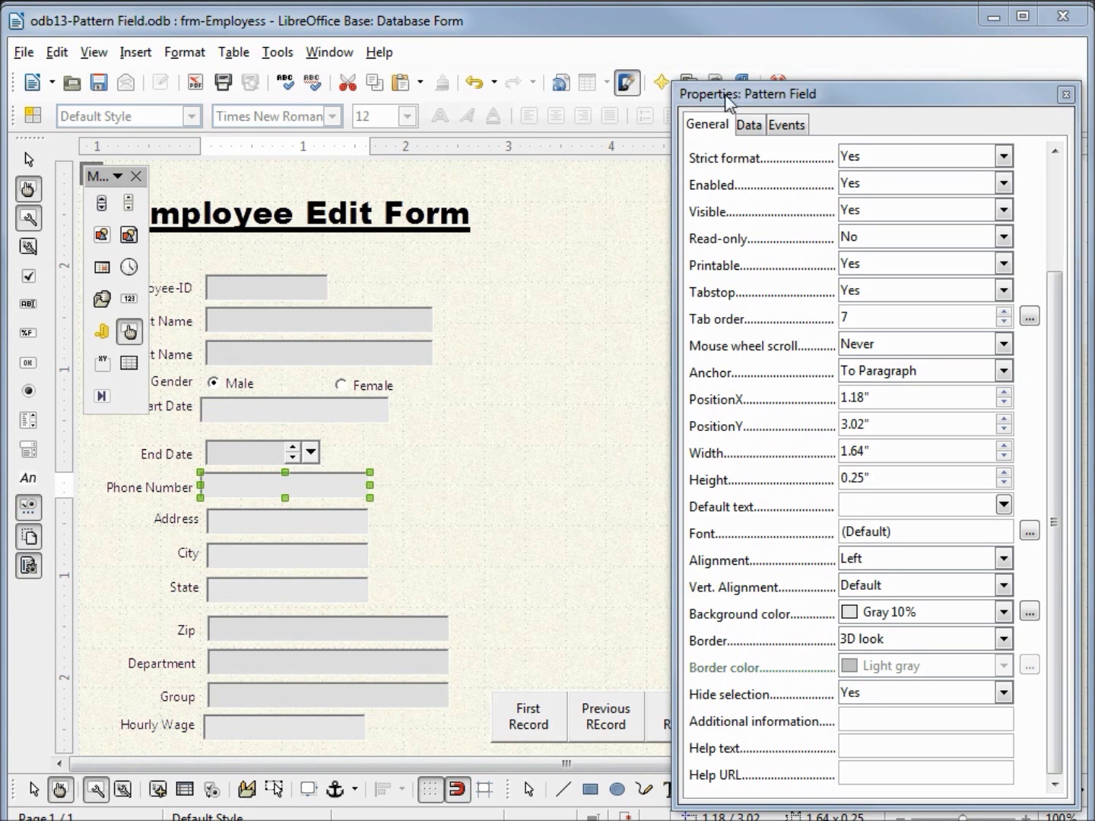
Step: Enter the literal mask (***) ___-___ for the phone field
drag(1055, 320, 1070, 169)
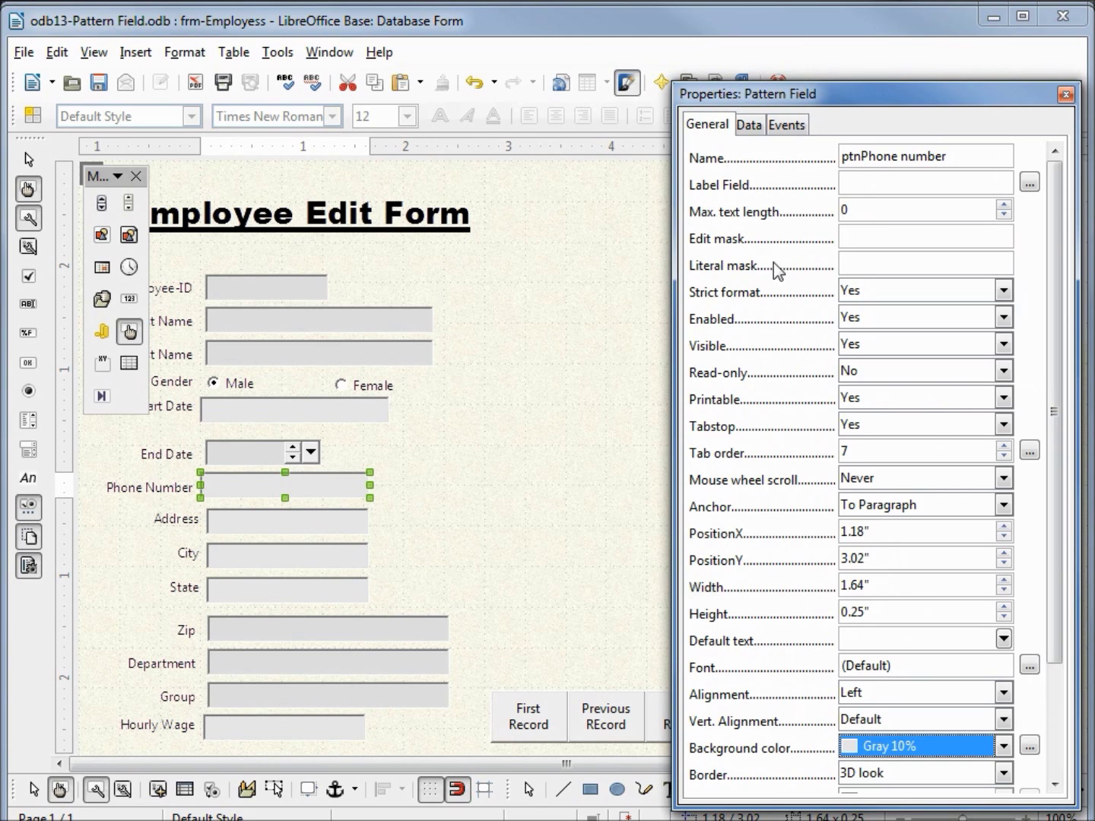
click(859, 265)
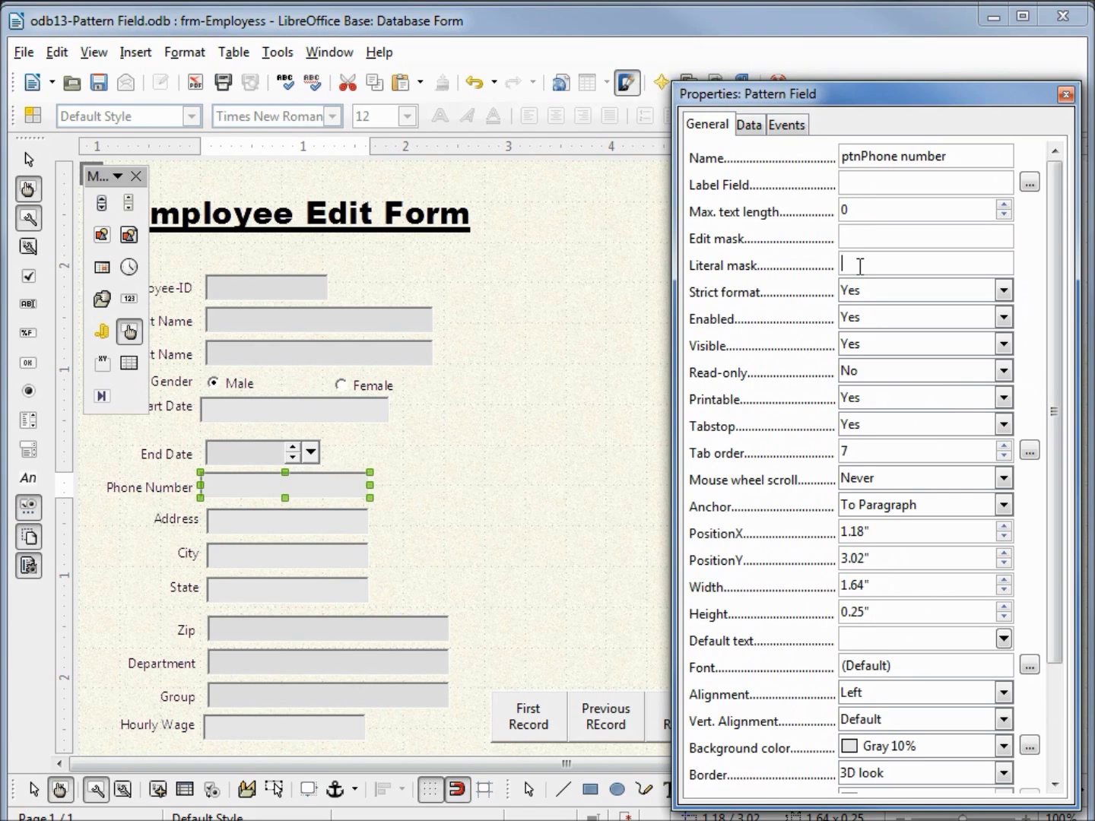
text((*)
text(**)
text() )
text(_)
text(__)
text(-_)
text(_)
text(__)
Step: Set the phone field's edit mask to LNNNLLNNNLNNNN and apply it
click(858, 236)
text(LNN)
text(NL)
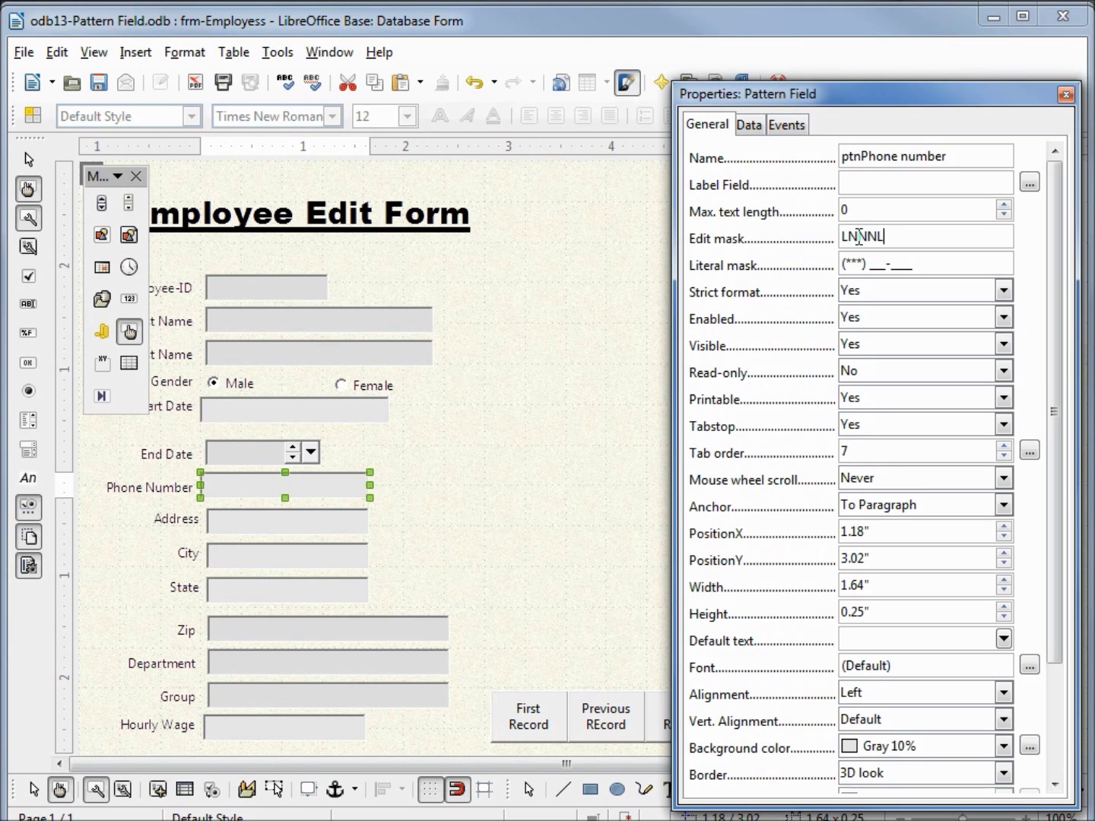
text(LN)
text(NNL)
text(NN)
text(NN)
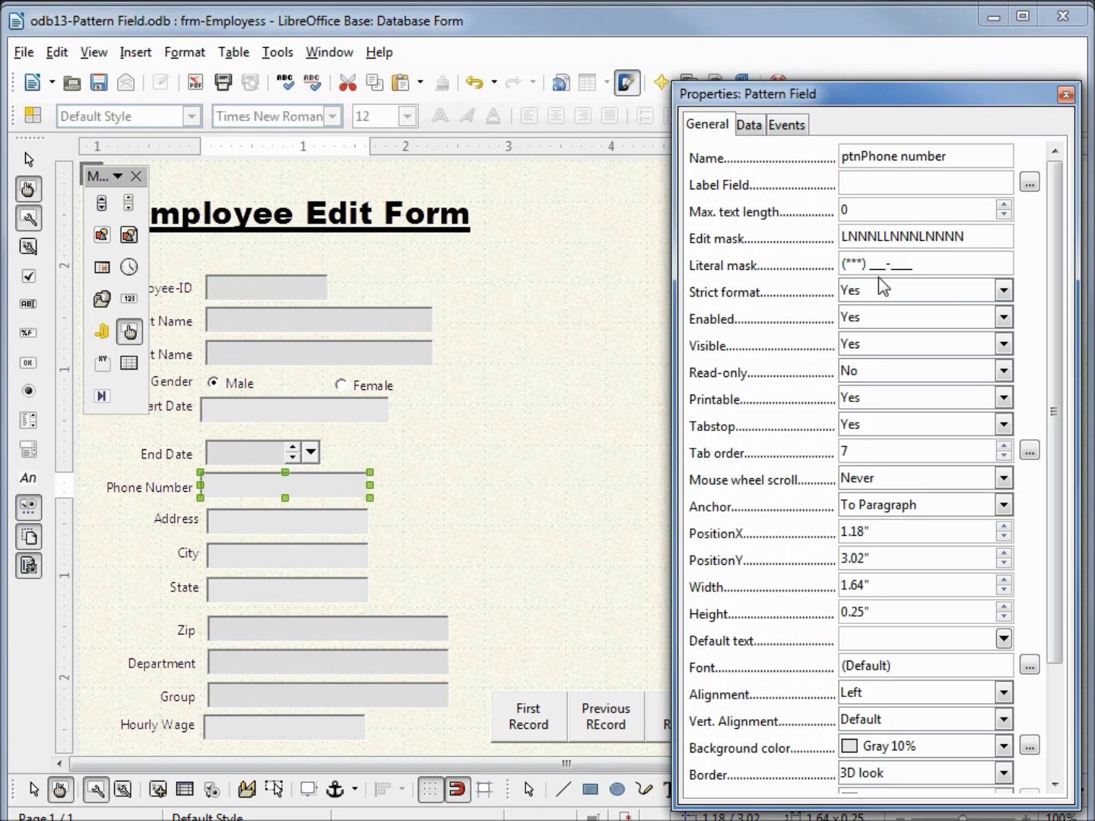
click(882, 287)
drag(1094, 176, 644, 176)
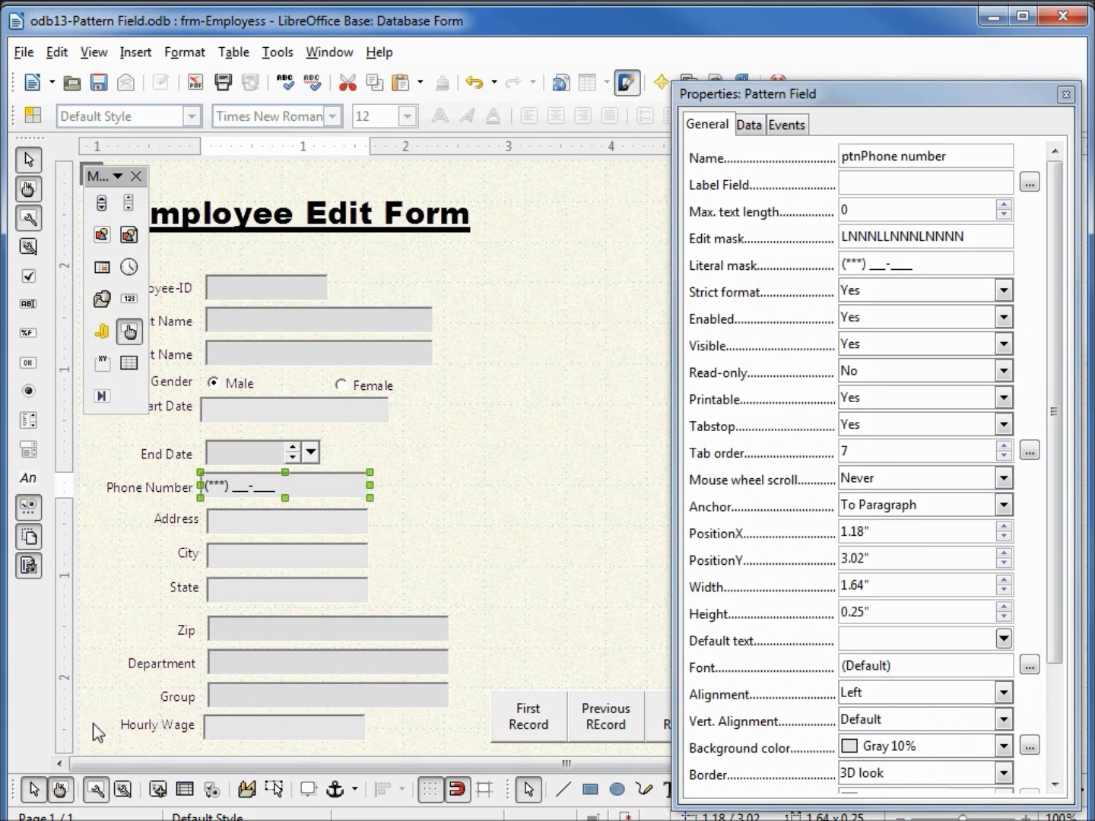
click(60, 791)
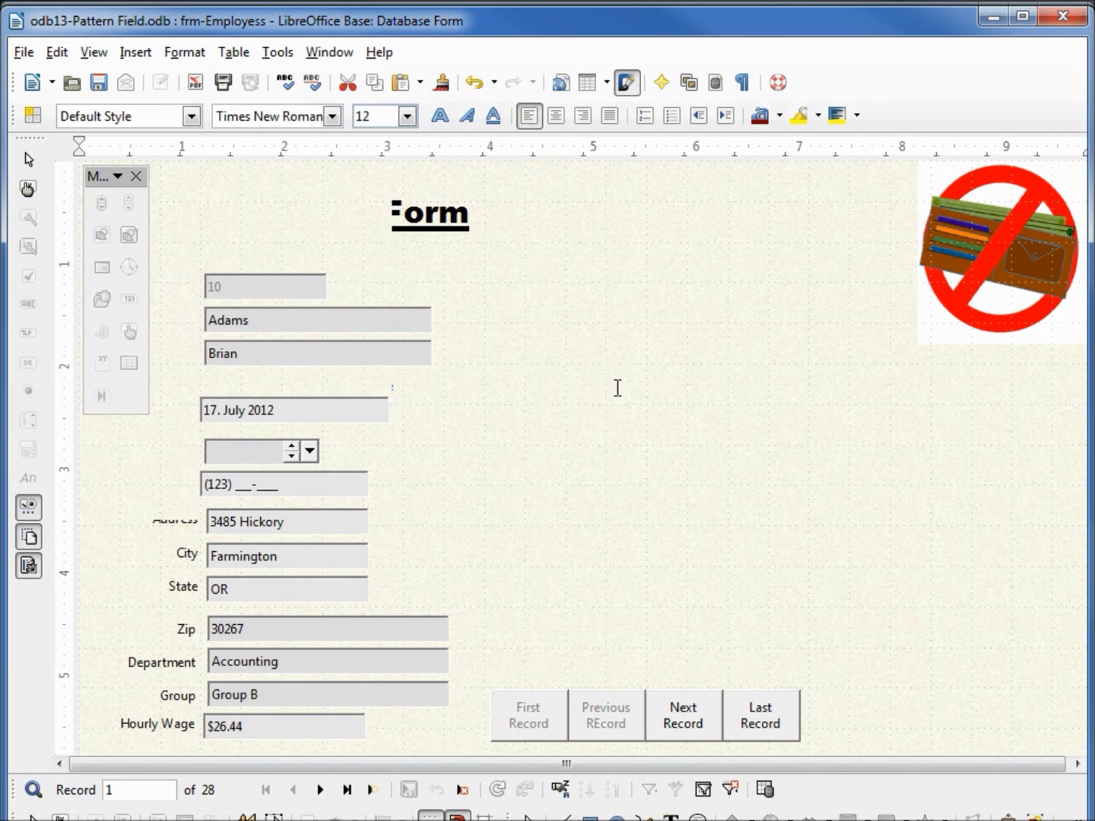
click(137, 180)
click(213, 481)
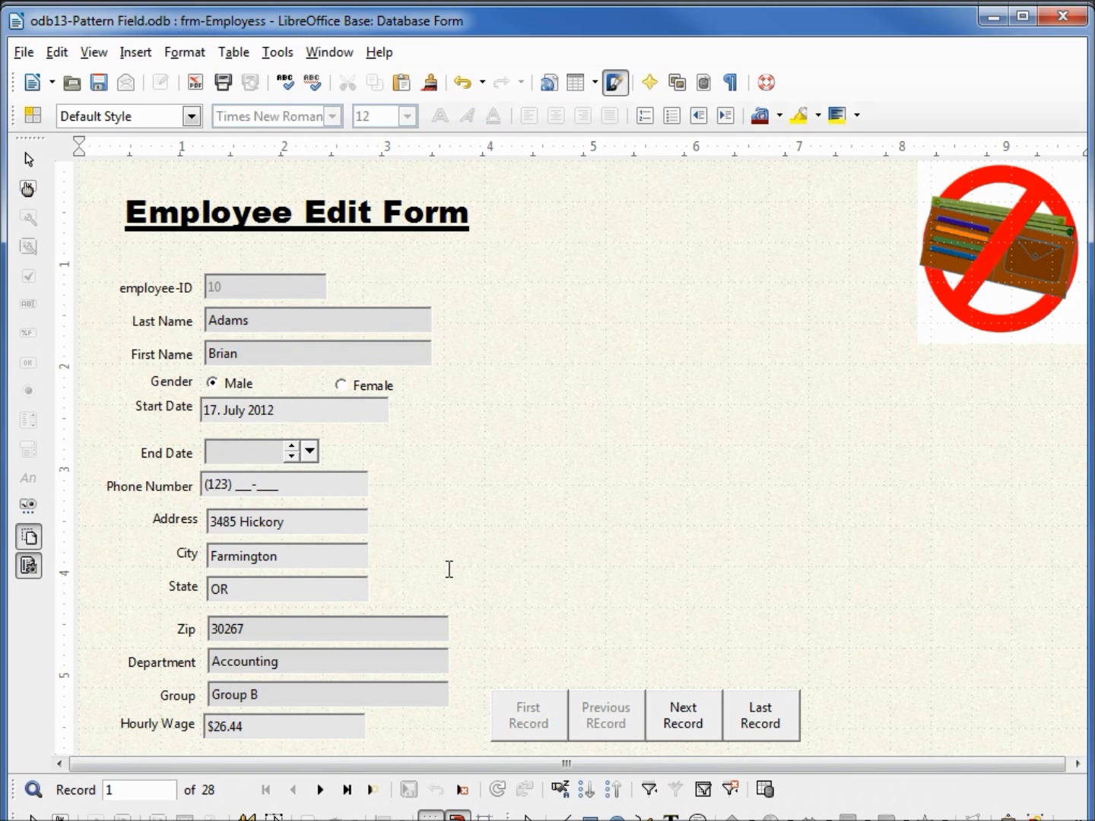
text(999)
text(555-1234)
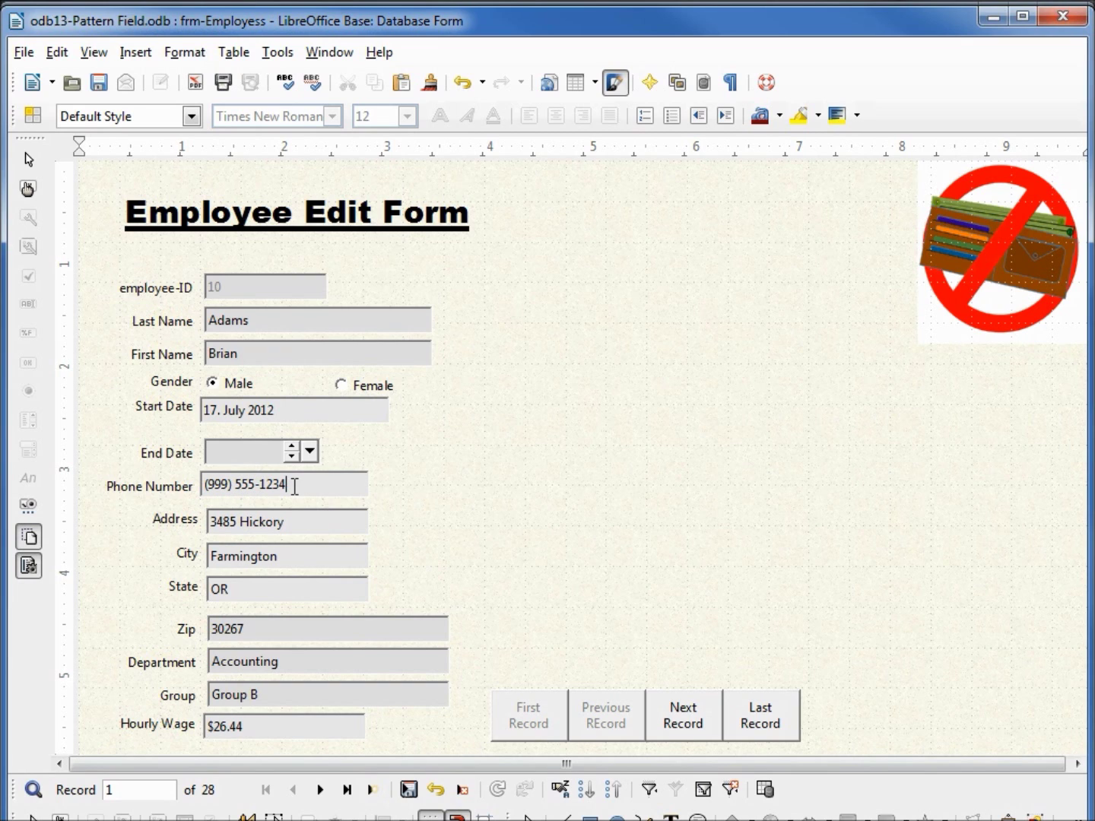
click(684, 724)
drag(299, 484, 173, 477)
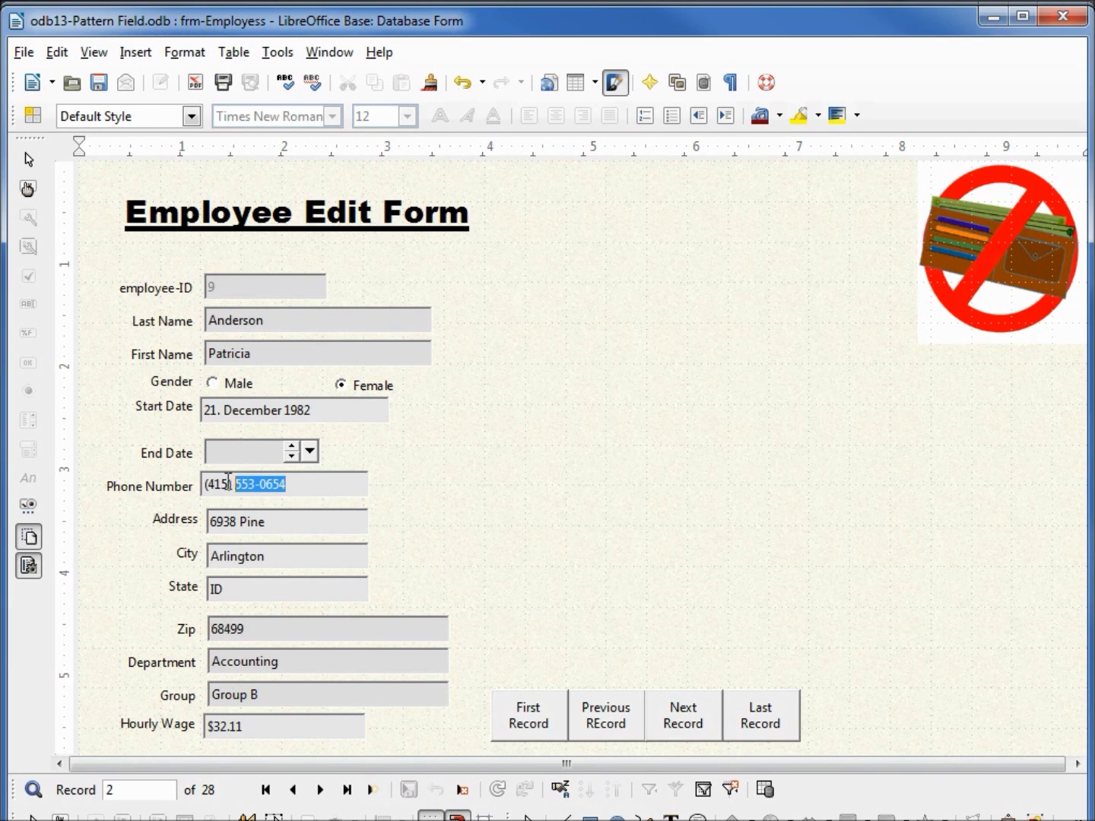
key(Delete)
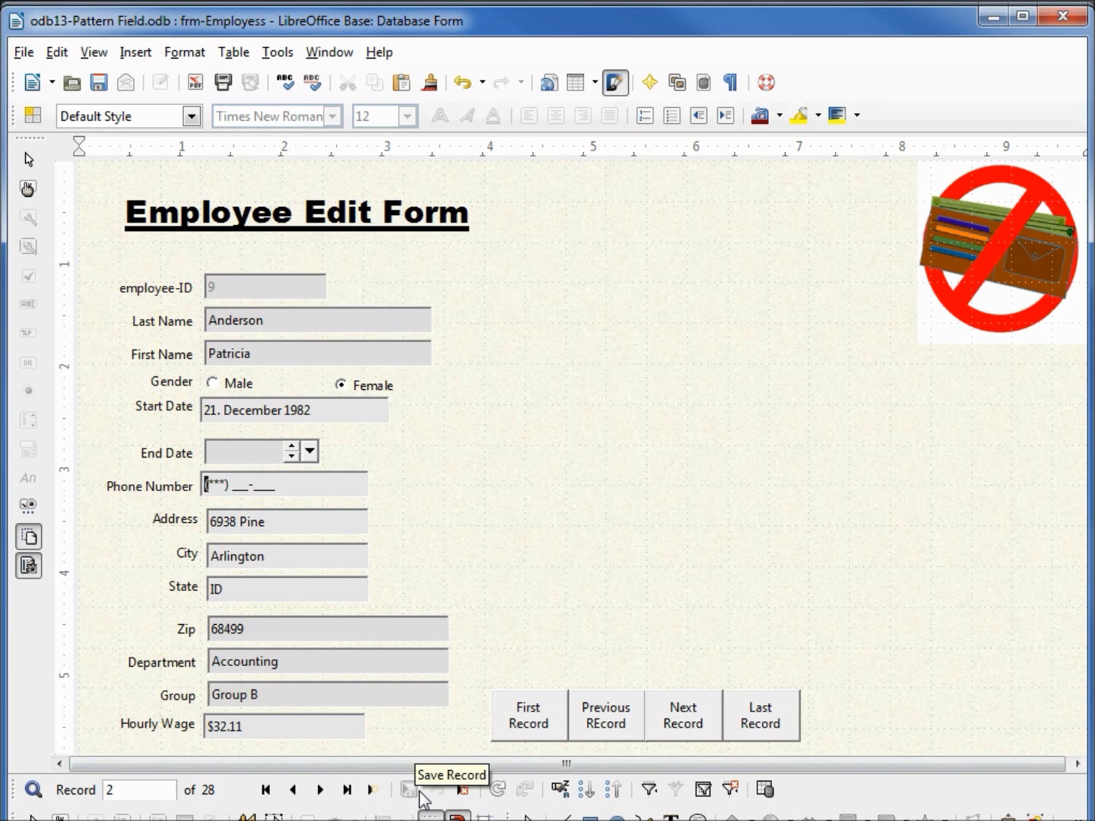
click(689, 725)
click(607, 728)
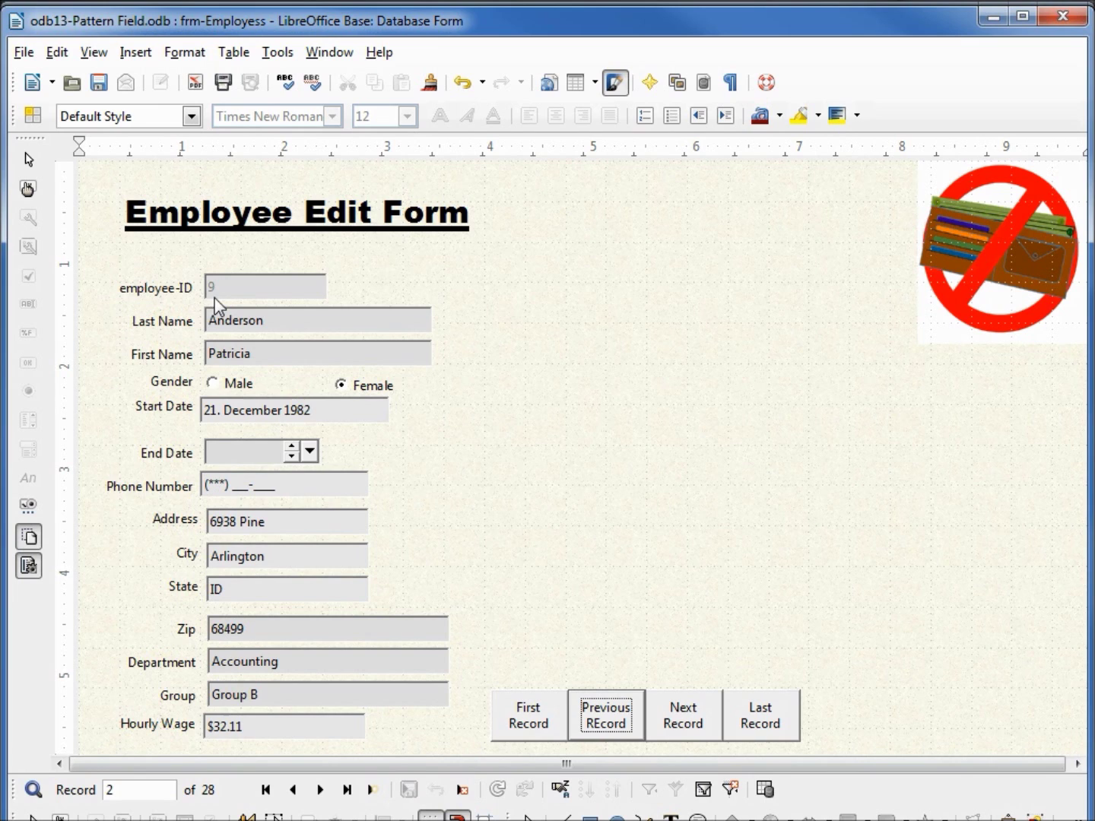
click(767, 790)
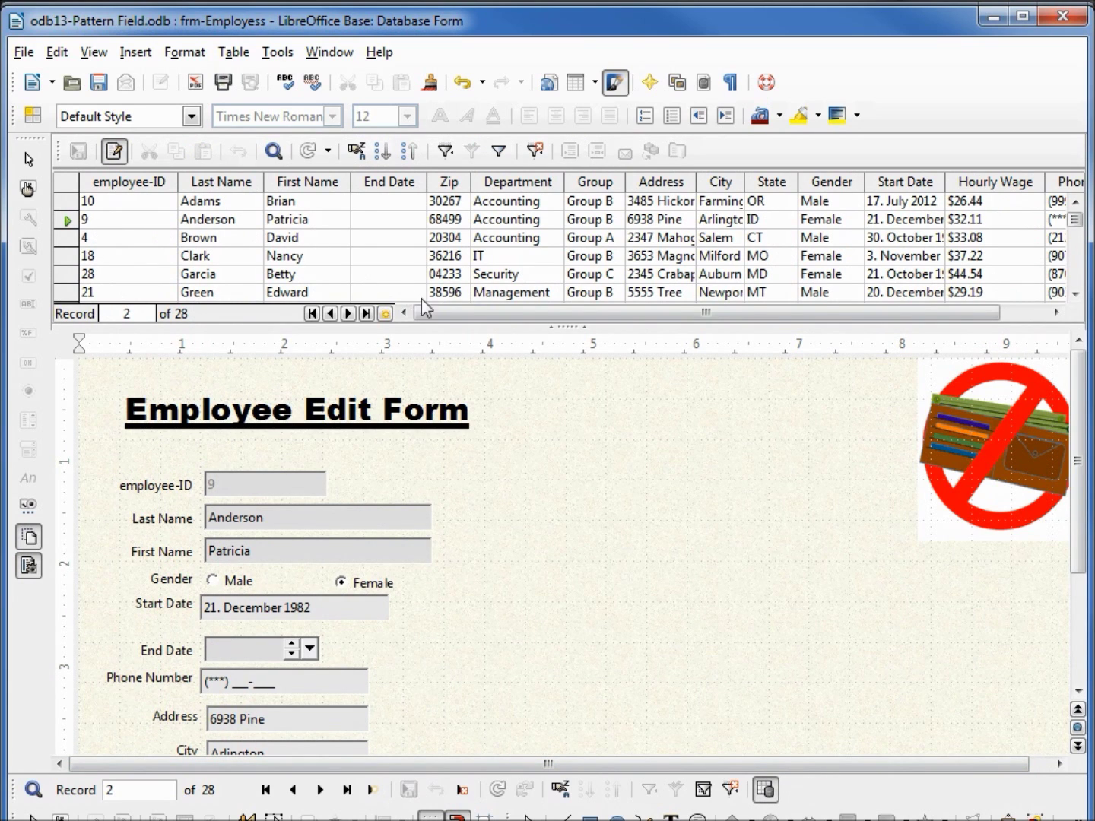
drag(463, 313, 564, 325)
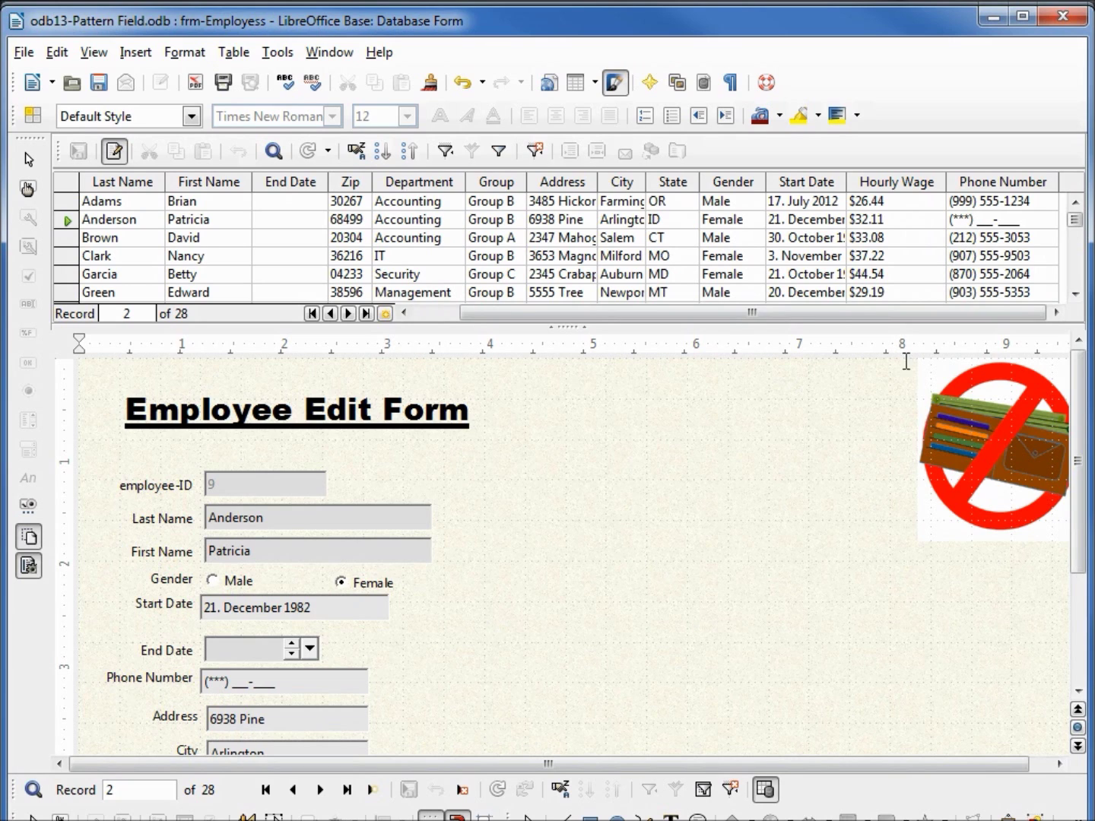
click(764, 792)
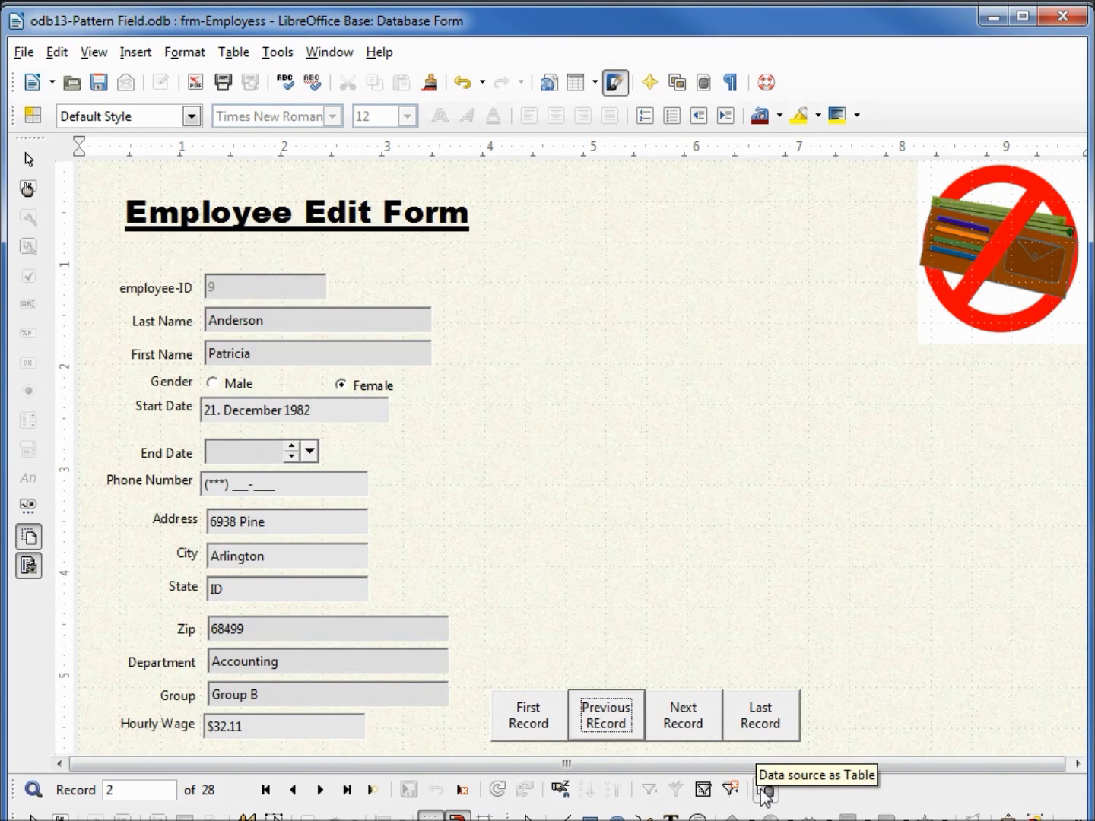
Step: Turn Design Mode back on, close the Pattern Field properties and deselect the phone field
click(58, 814)
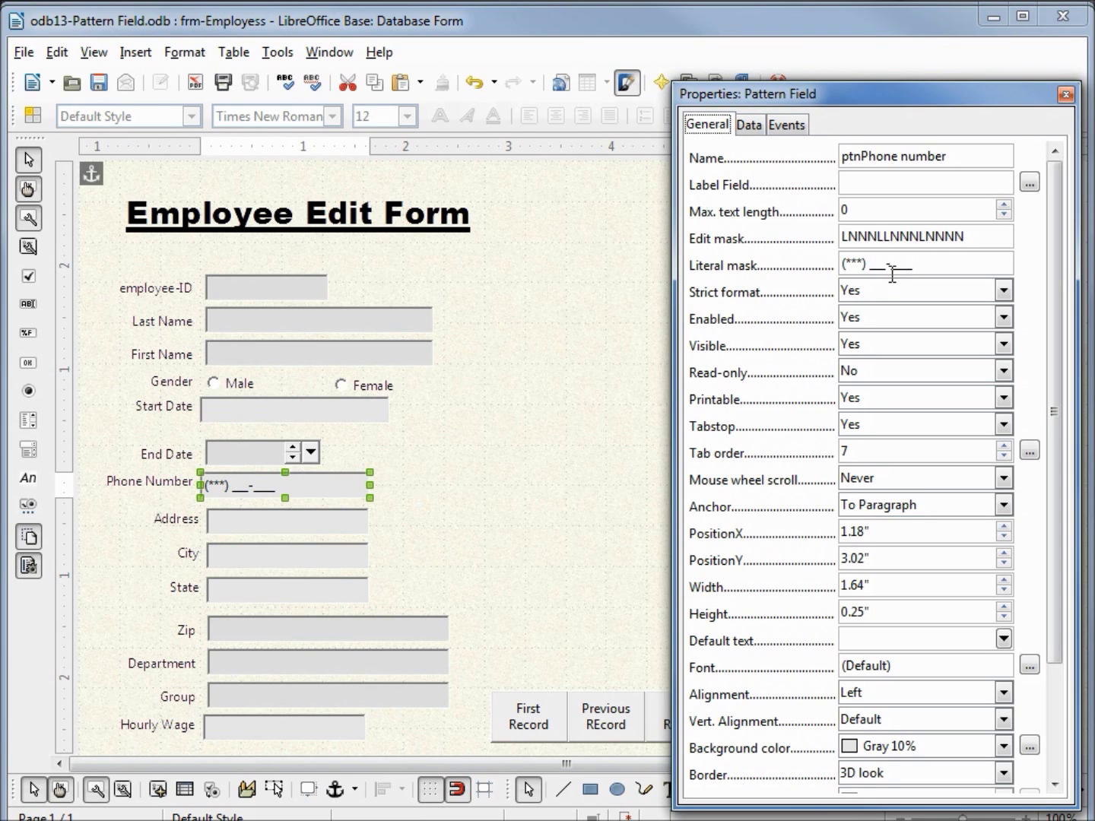
click(1065, 95)
click(542, 346)
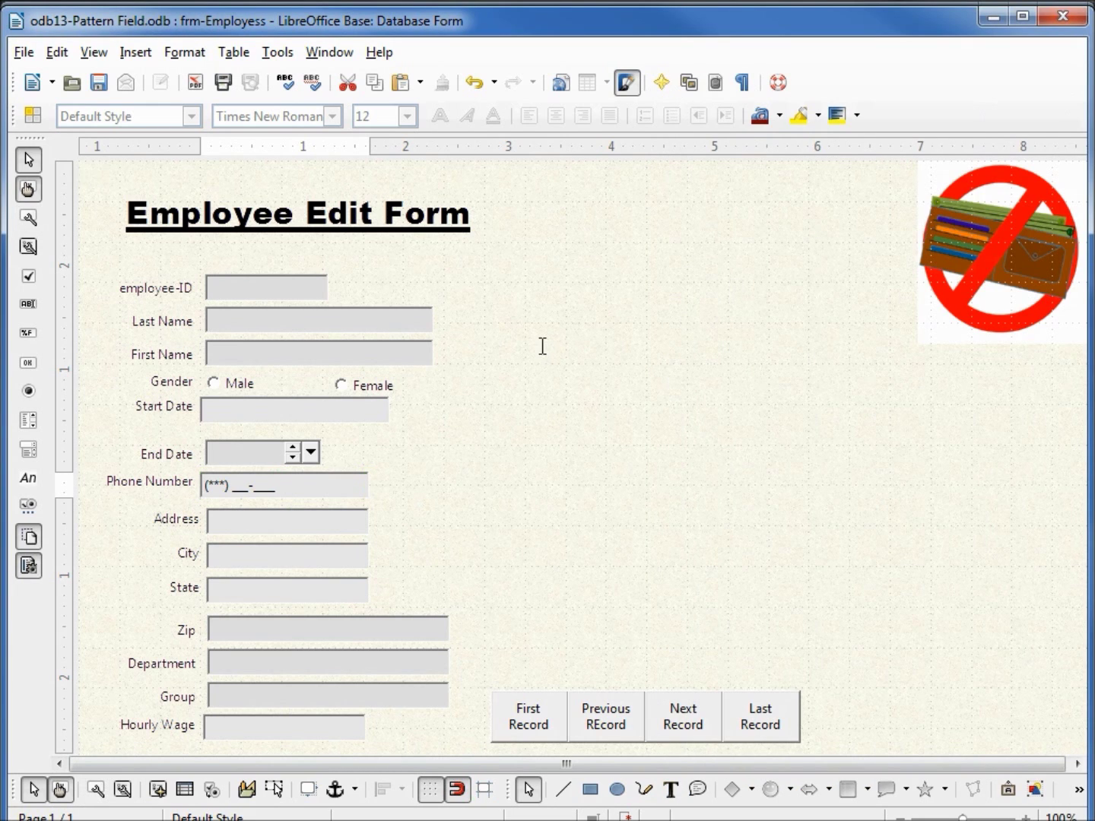